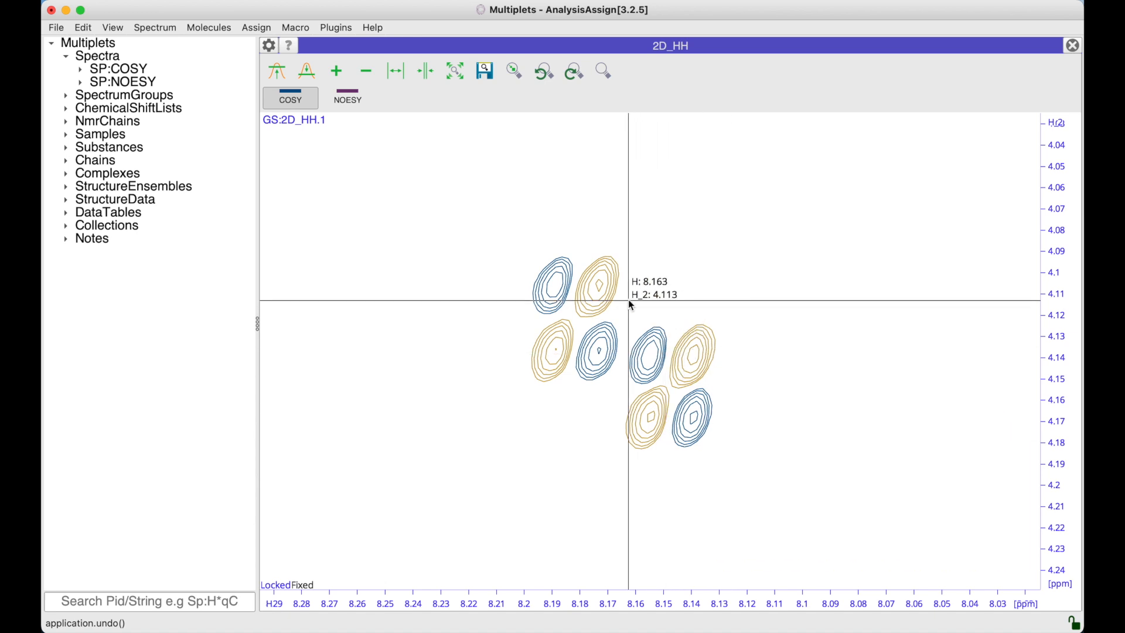
# Pick the four peaks of the lower-right COSY cluster around 8.15/4.15 ppm and group them as a new multiplet.
pyautogui.moveTo(627, 319); pyautogui.dragTo(731, 450)
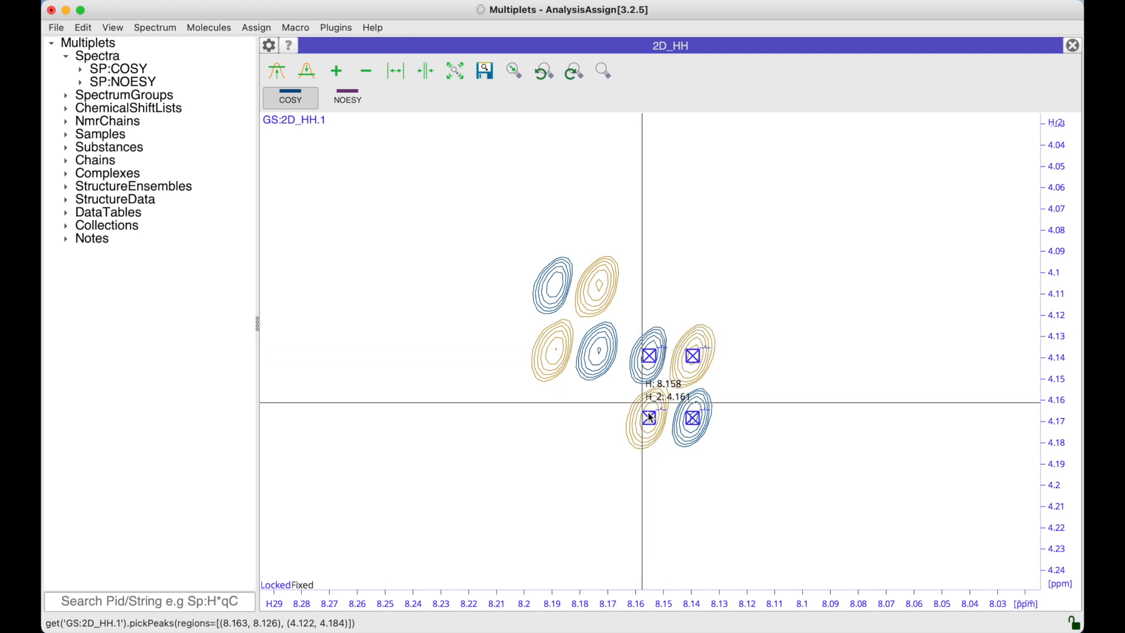
pyautogui.rightClick(655, 359)
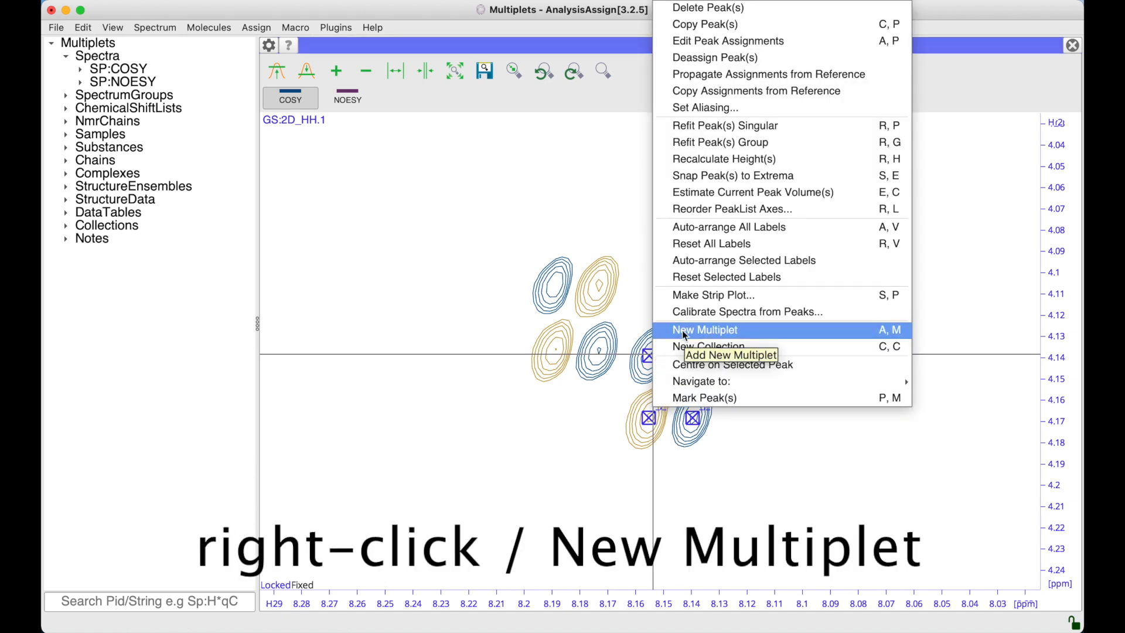
pyautogui.click(845, 331)
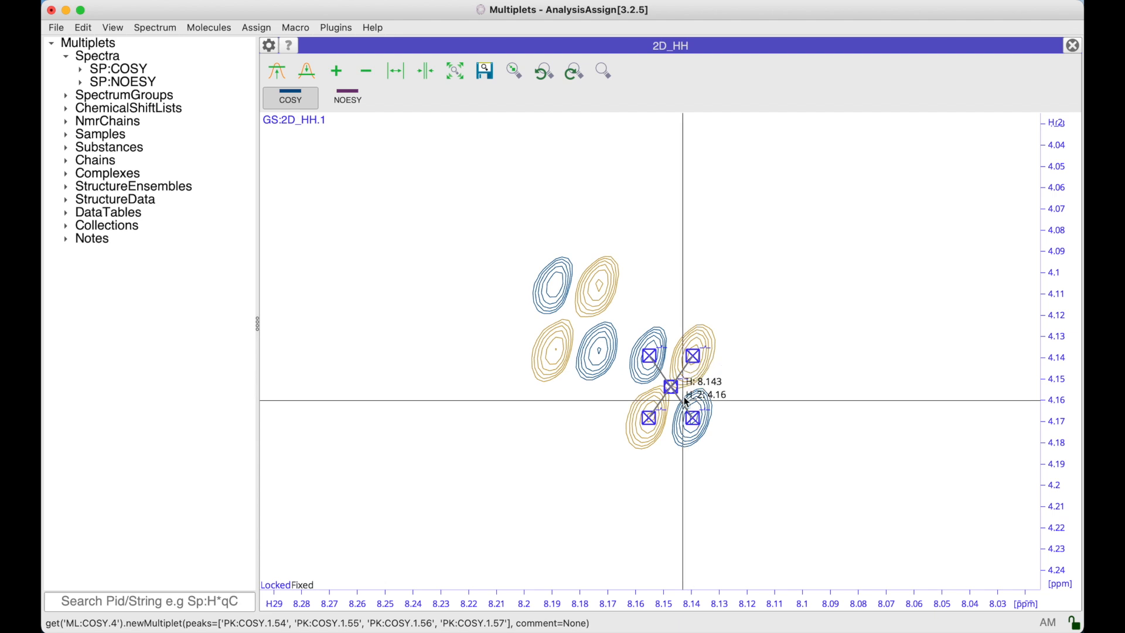
# Select only the multiplet's centre symbol, mark its position with a crosshair in both dimensions and clear the marks.
pyautogui.click(688, 386)
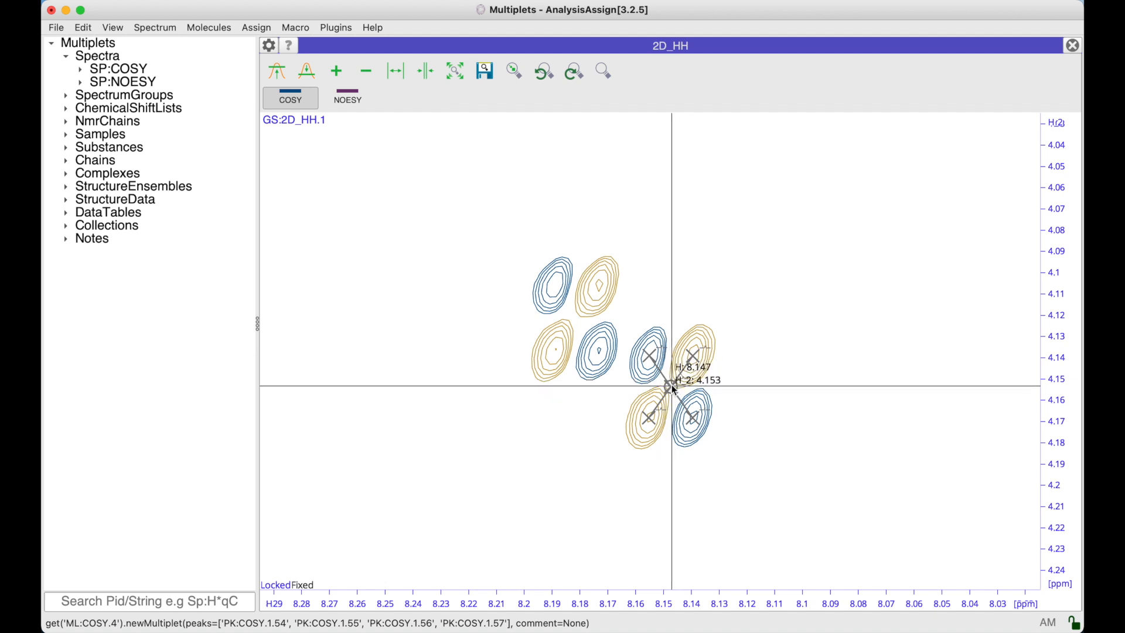
pyautogui.click(671, 388)
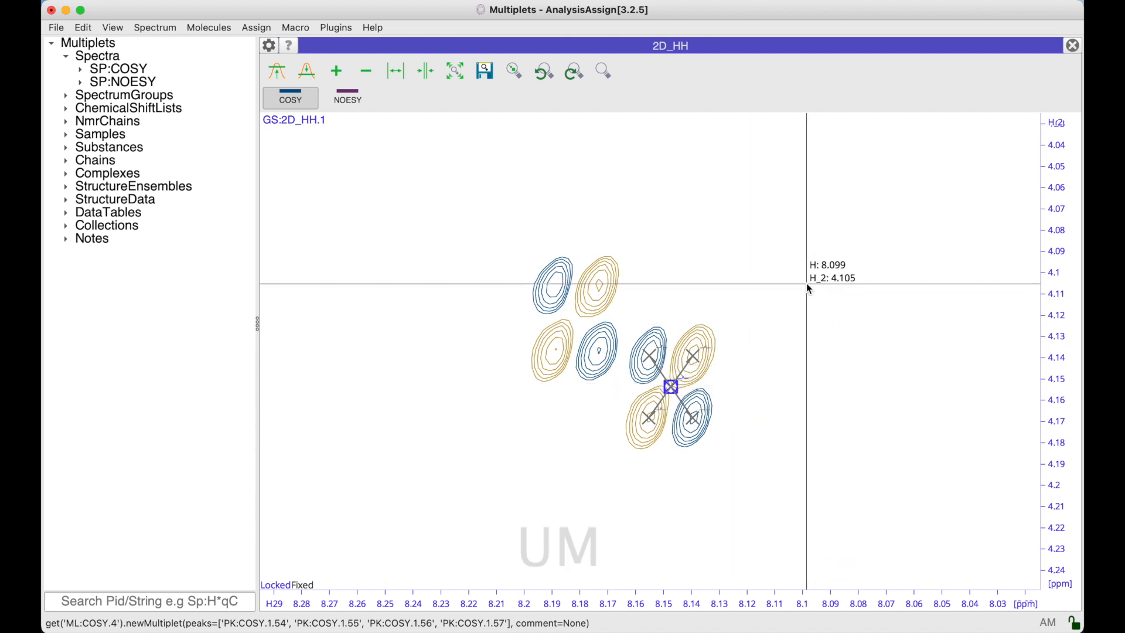
pyautogui.press('u')
pyautogui.press('m')
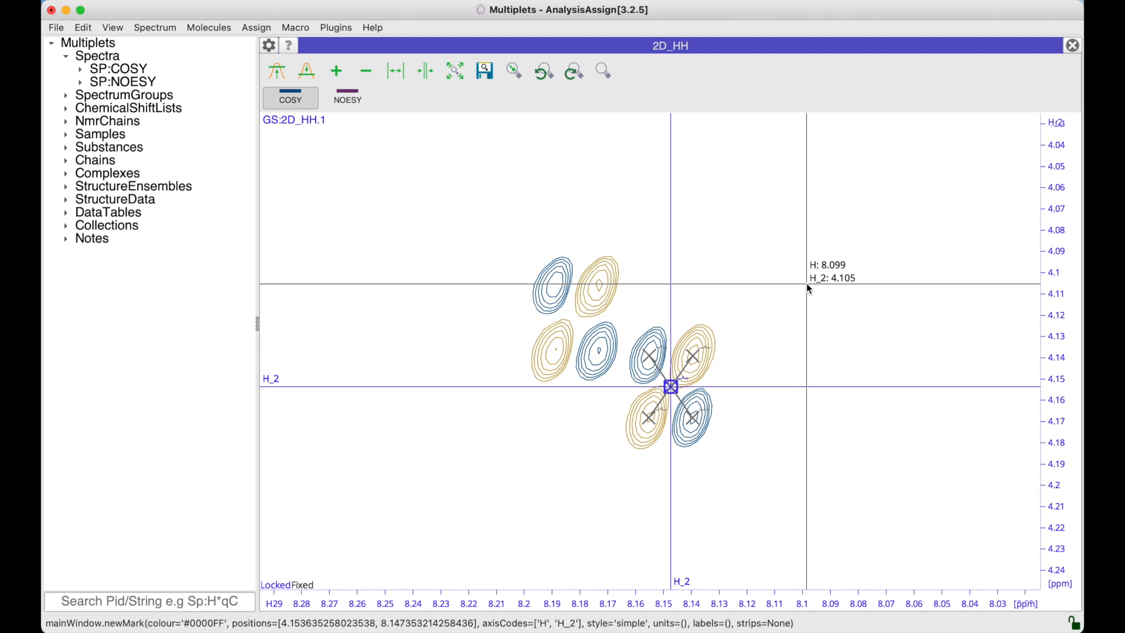
pyautogui.press('m')
pyautogui.press('c')
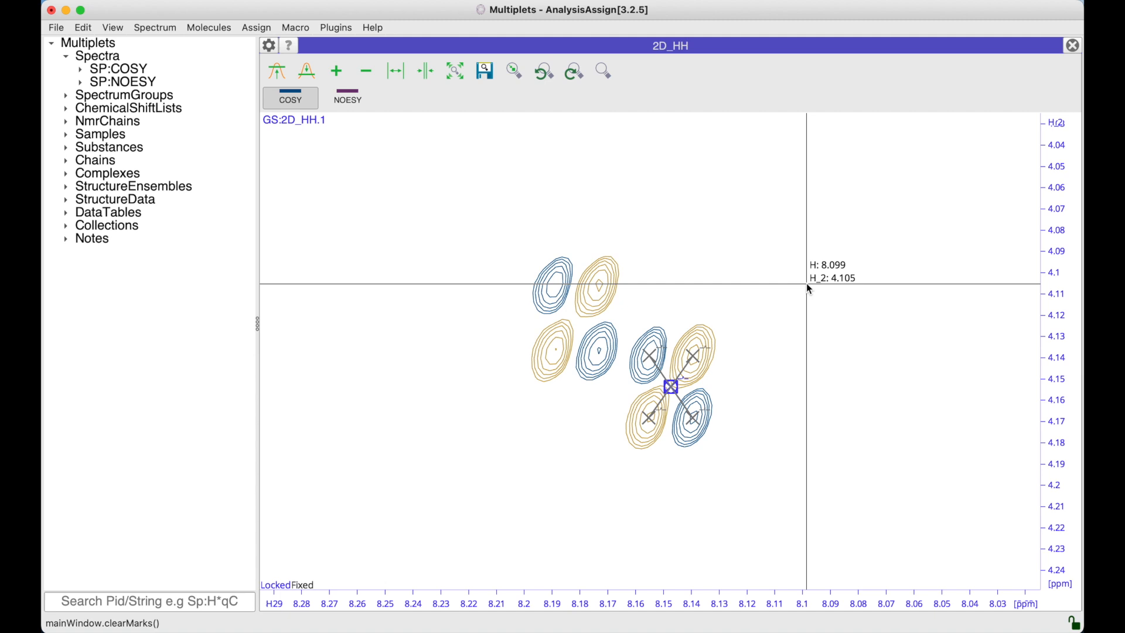
# Mark the selected multiplet again with a separate mark for each axis position and clear all marks.
pyautogui.press('u')
pyautogui.press('x')
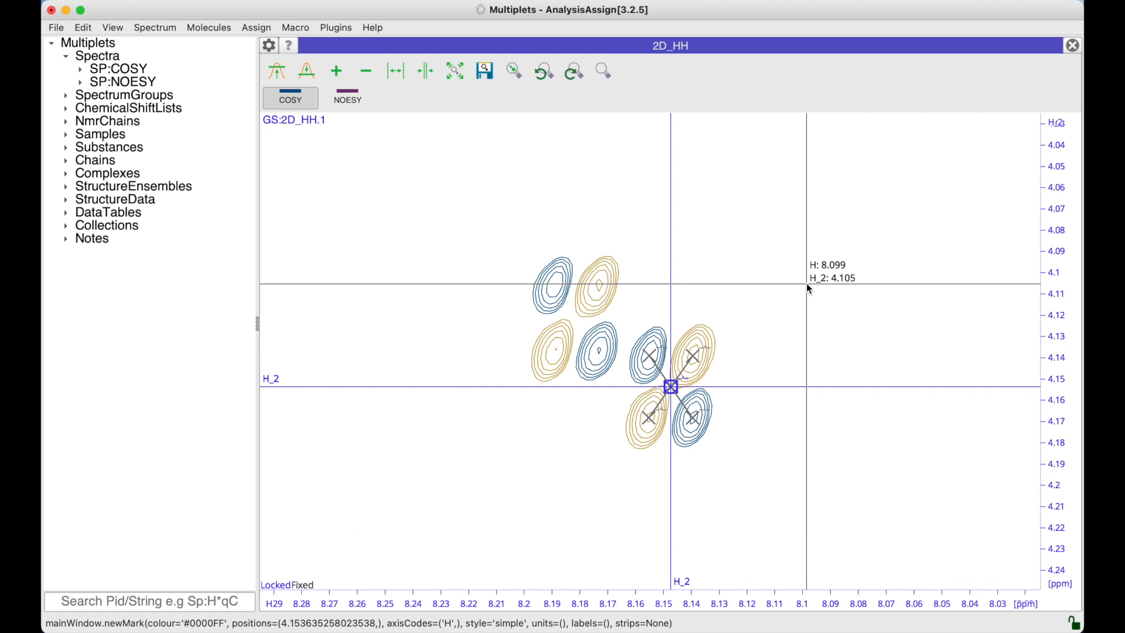
pyautogui.press('m')
pyautogui.press('c')
# Open the multiplet table for ML:COSY.4 above the spectrum display and inspect the multiplet and its peaks PK:COSY.1.54 and PK:COSY.1.55.
pyautogui.click(82, 70)
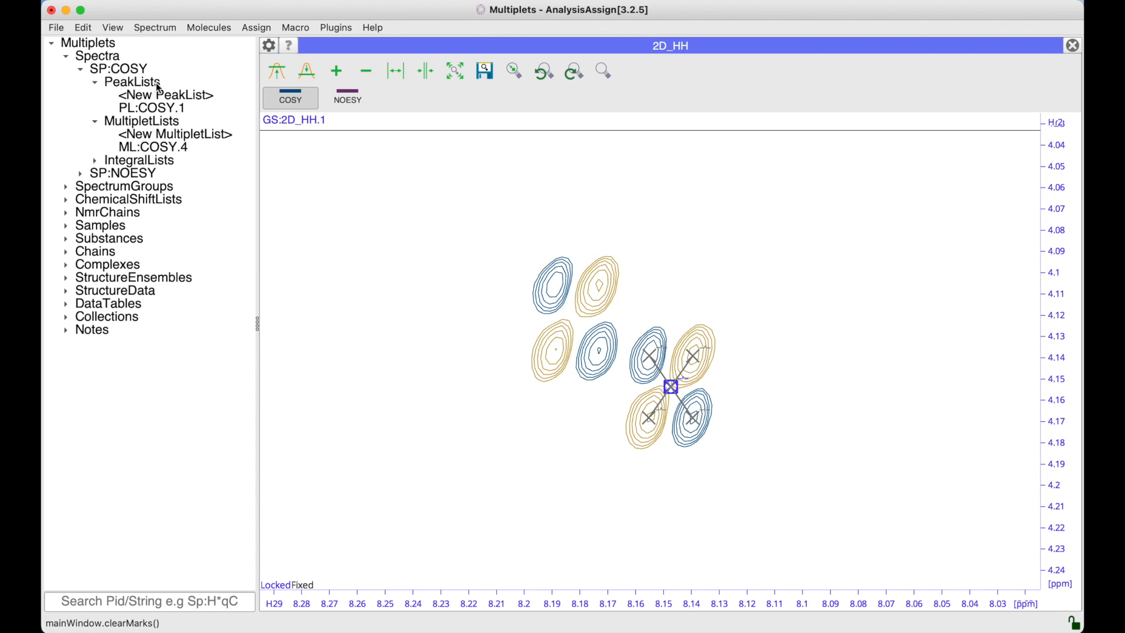
pyautogui.click(155, 150)
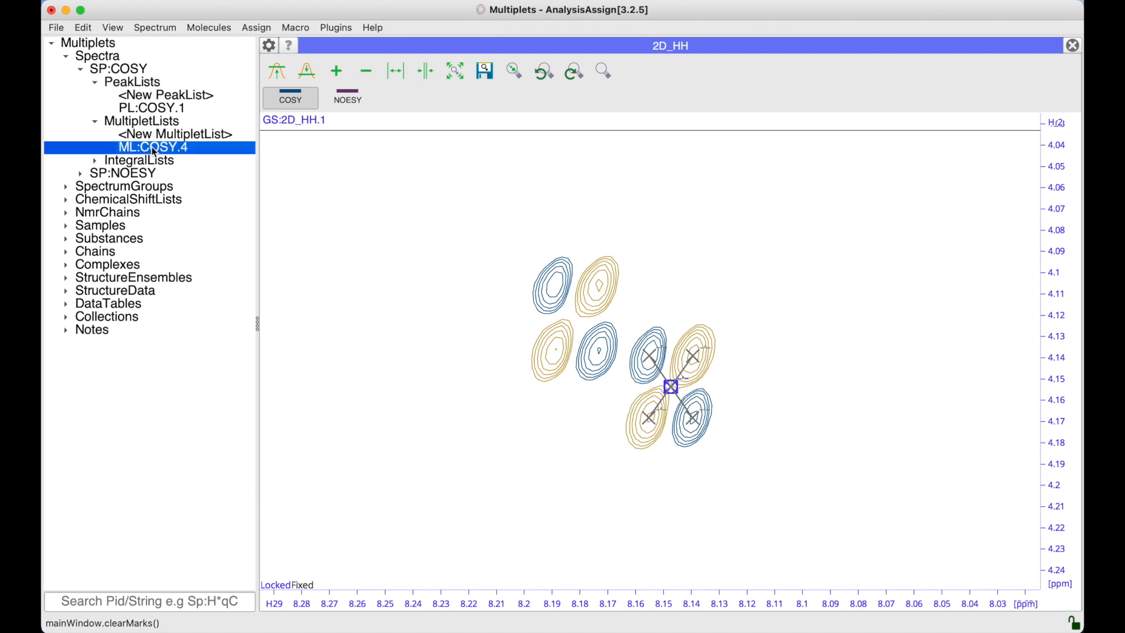
pyautogui.moveTo(161, 151); pyautogui.dragTo(335, 47)
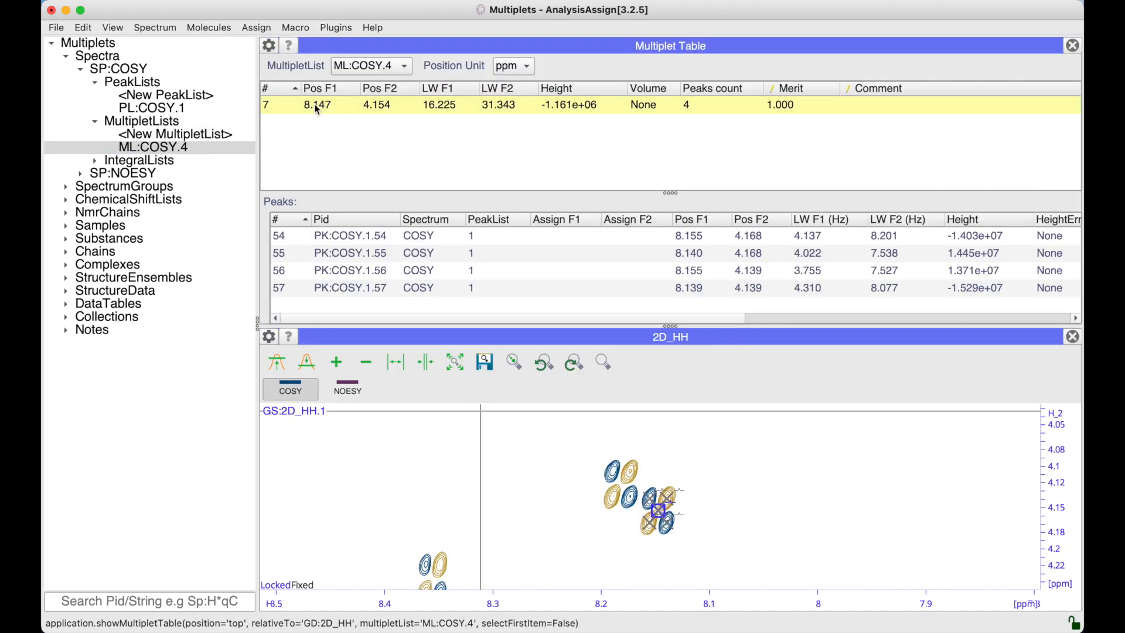
pyautogui.click(340, 237)
pyautogui.click(340, 255)
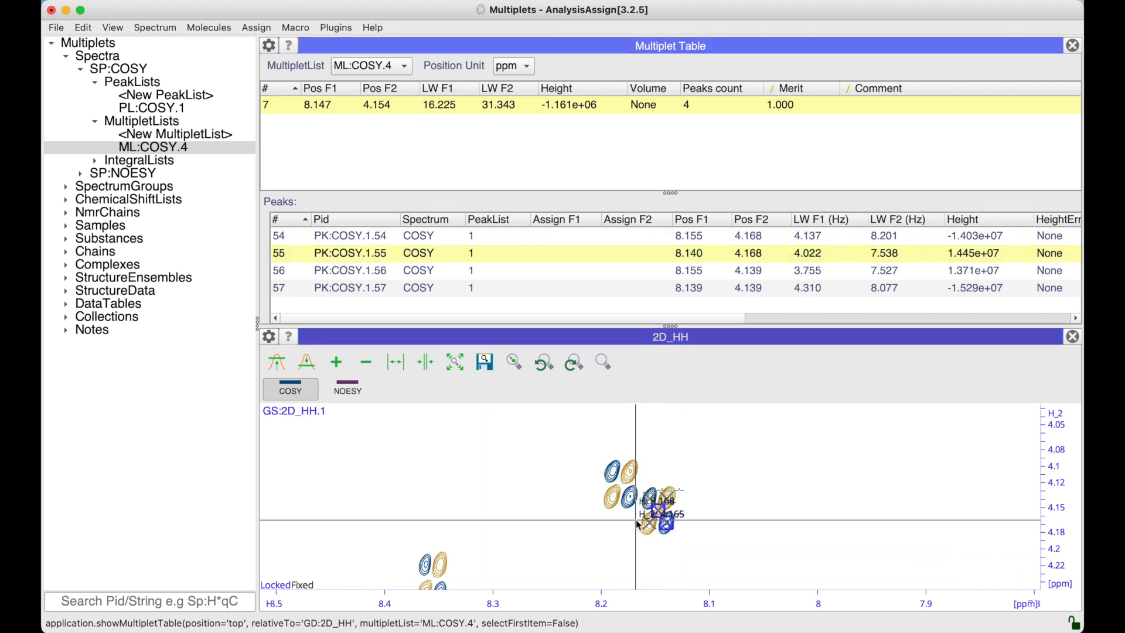
pyautogui.click(334, 105)
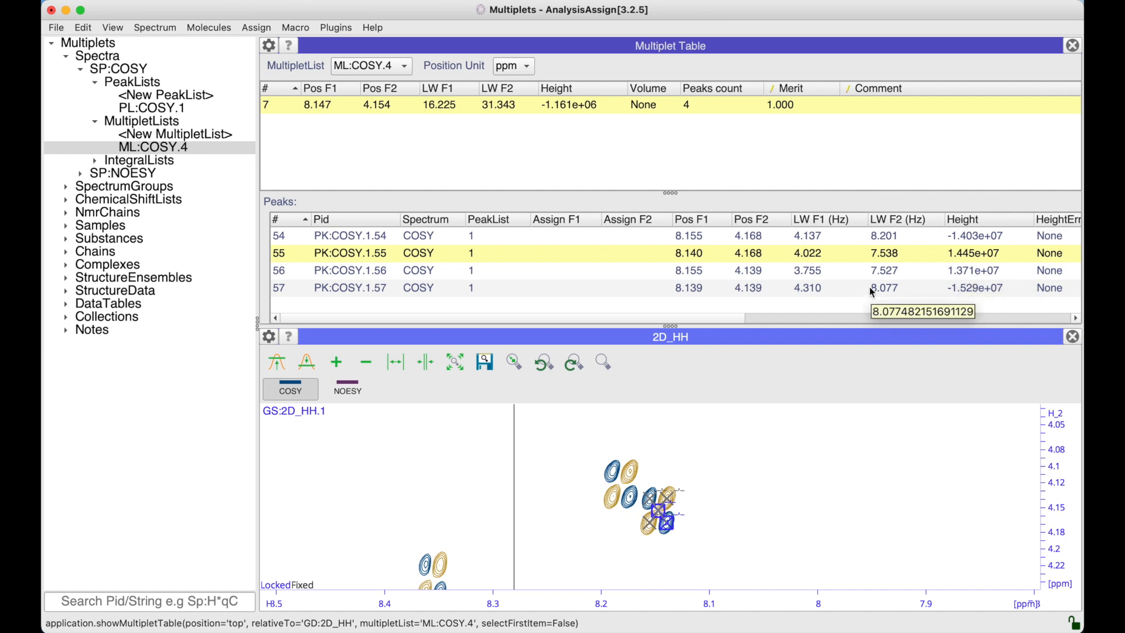
pyautogui.moveTo(725, 319); pyautogui.dragTo(824, 323)
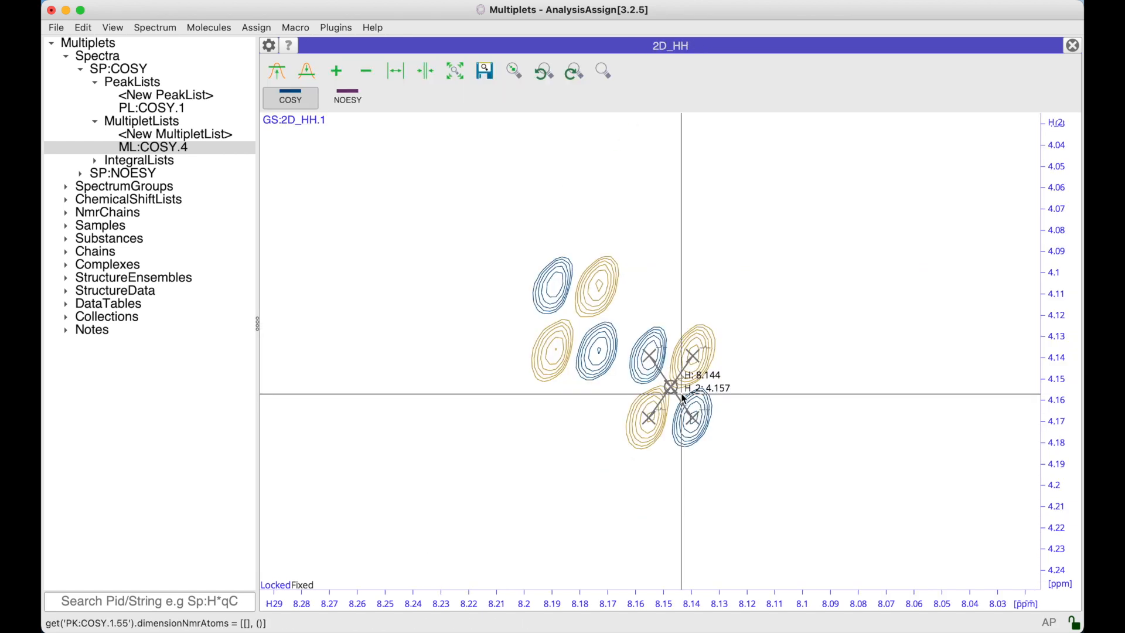
# Assign the multiplet's lower-right peak to A.2.ALA.H and A.2.ALA.HA in the Peak Assigner, check the labels and close the assigner.
pyautogui.click(693, 419)
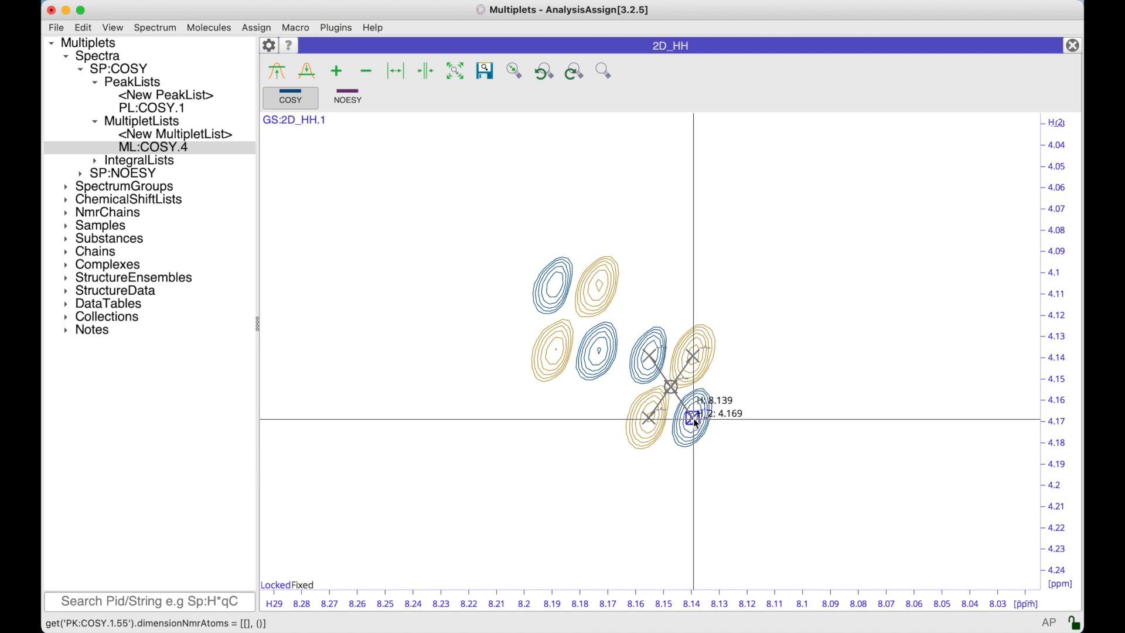
pyautogui.click(262, 28)
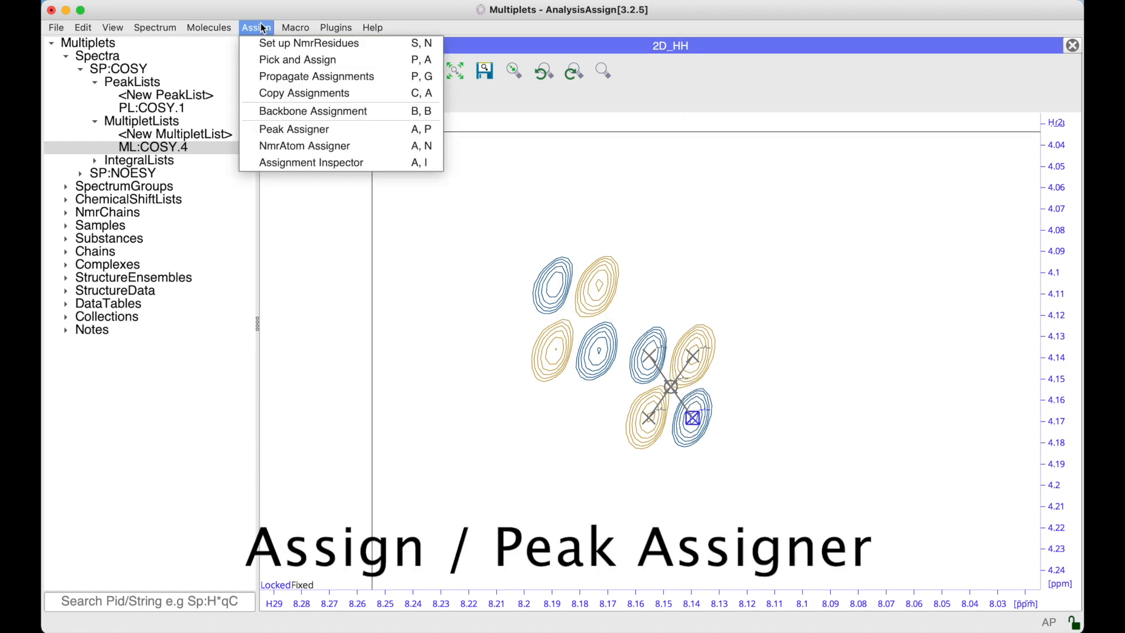
pyautogui.click(279, 131)
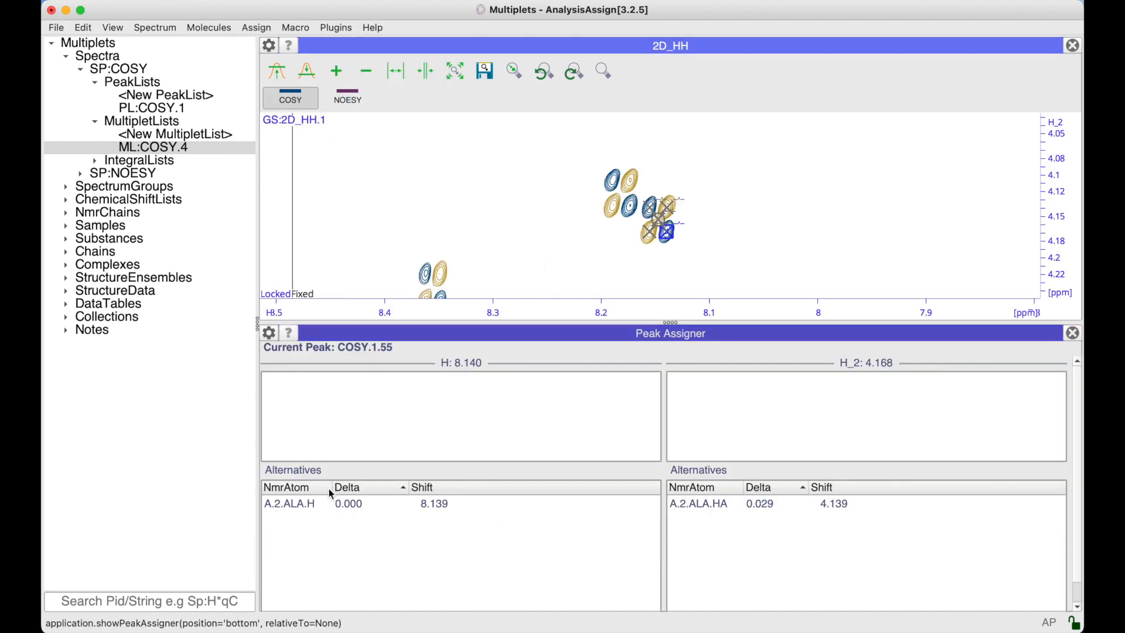
pyautogui.doubleClick(312, 505)
pyautogui.doubleClick(699, 503)
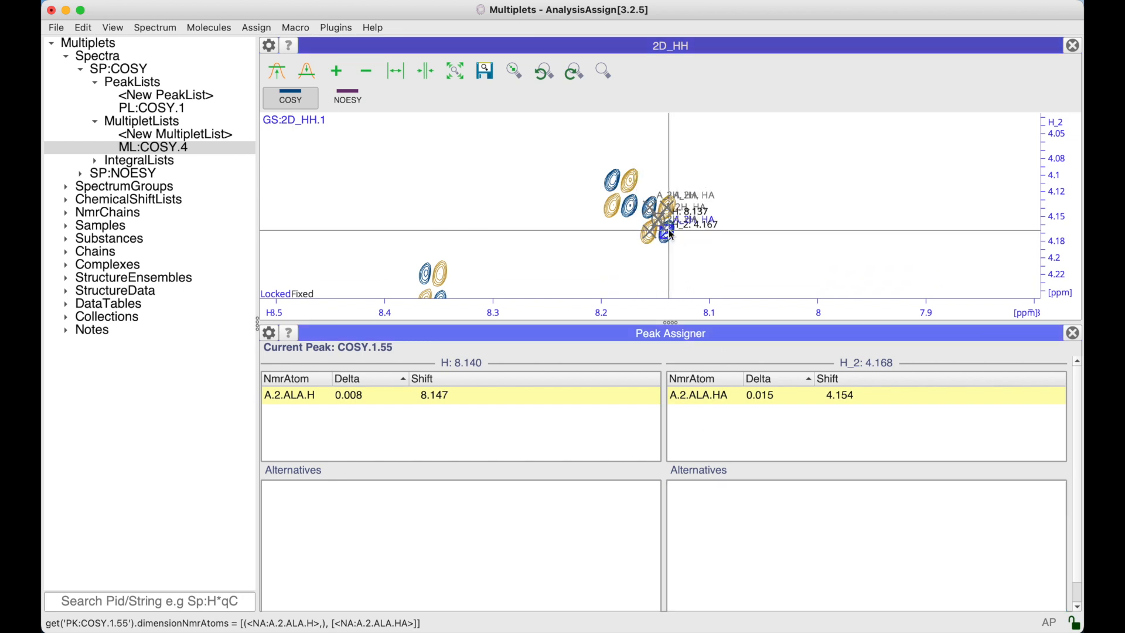
pyautogui.scroll(6, 672, 234)
pyautogui.moveTo(735, 245); pyautogui.dragTo(731, 182)
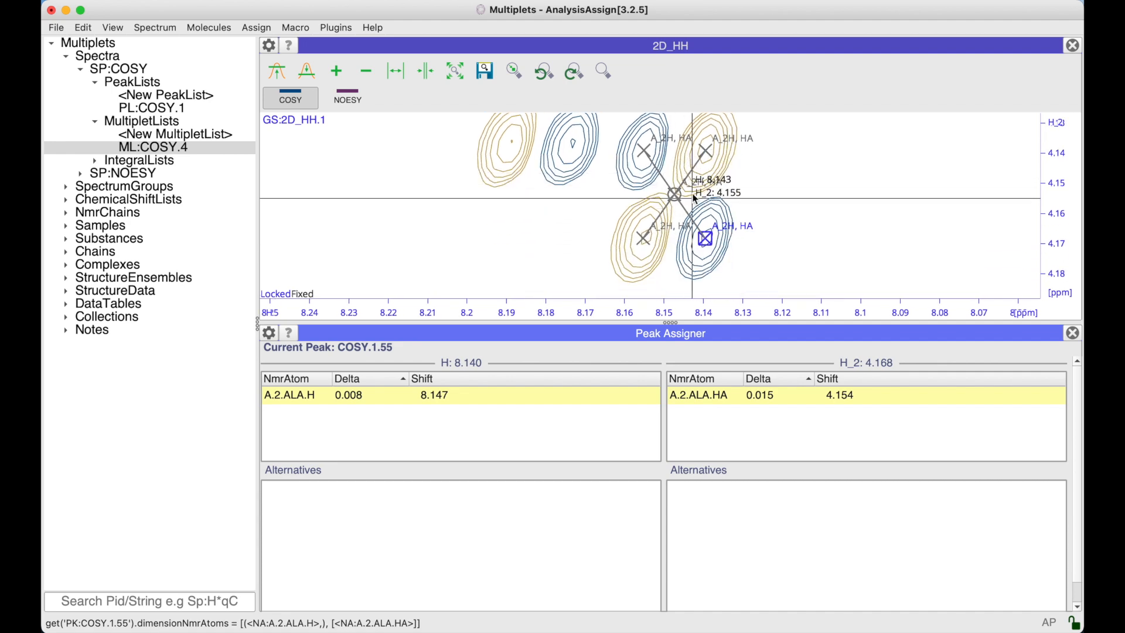
pyautogui.click(1073, 334)
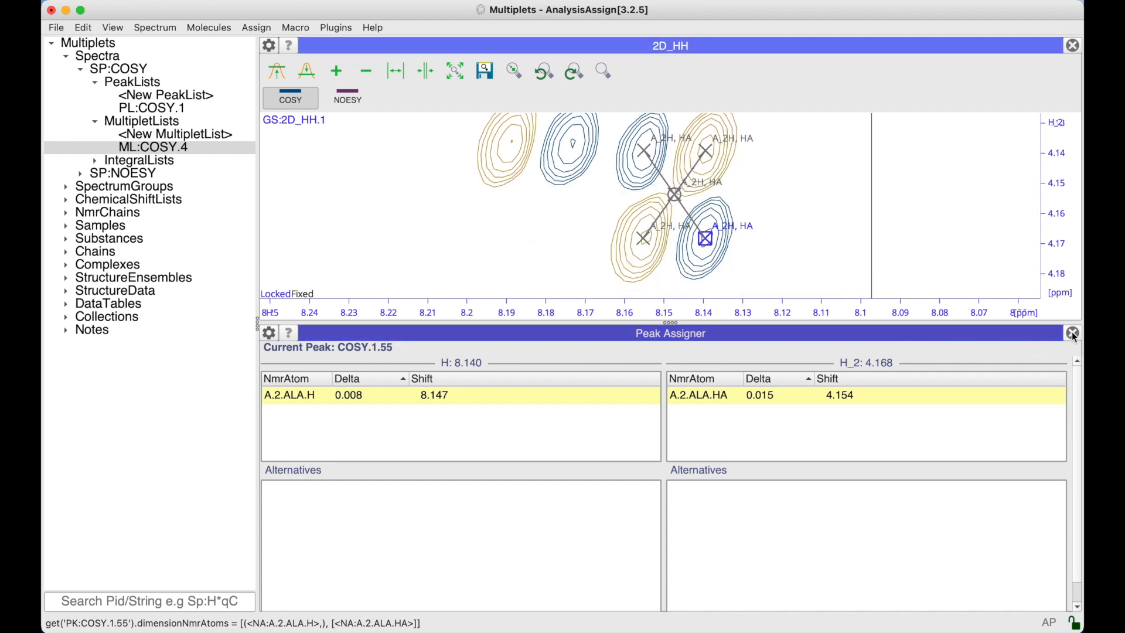
# Review the peak and multiplet label options in the spectrum display settings and toggle the multiplet symbols and labels off and on.
pyautogui.click(268, 46)
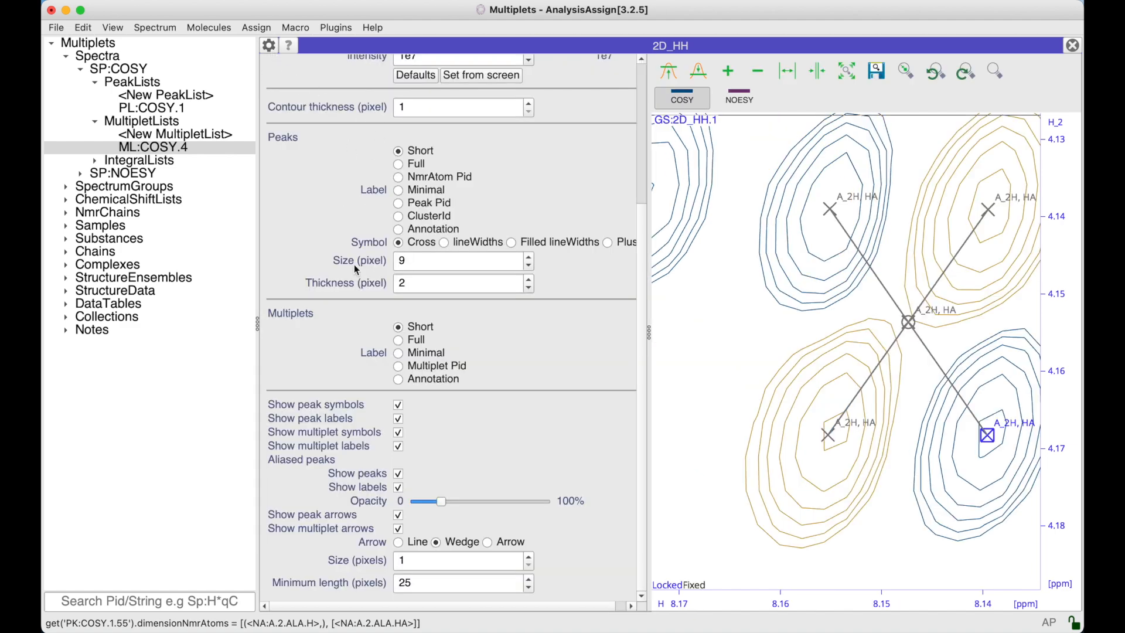
pyautogui.scroll(2, 357, 269)
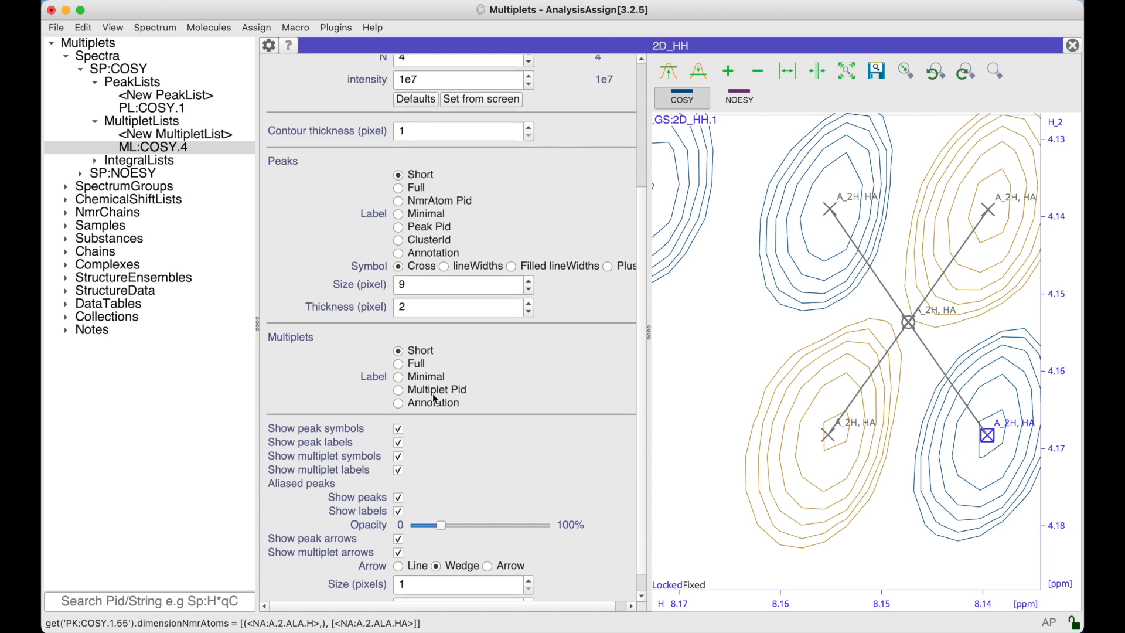
pyautogui.scroll(-1, 435, 399)
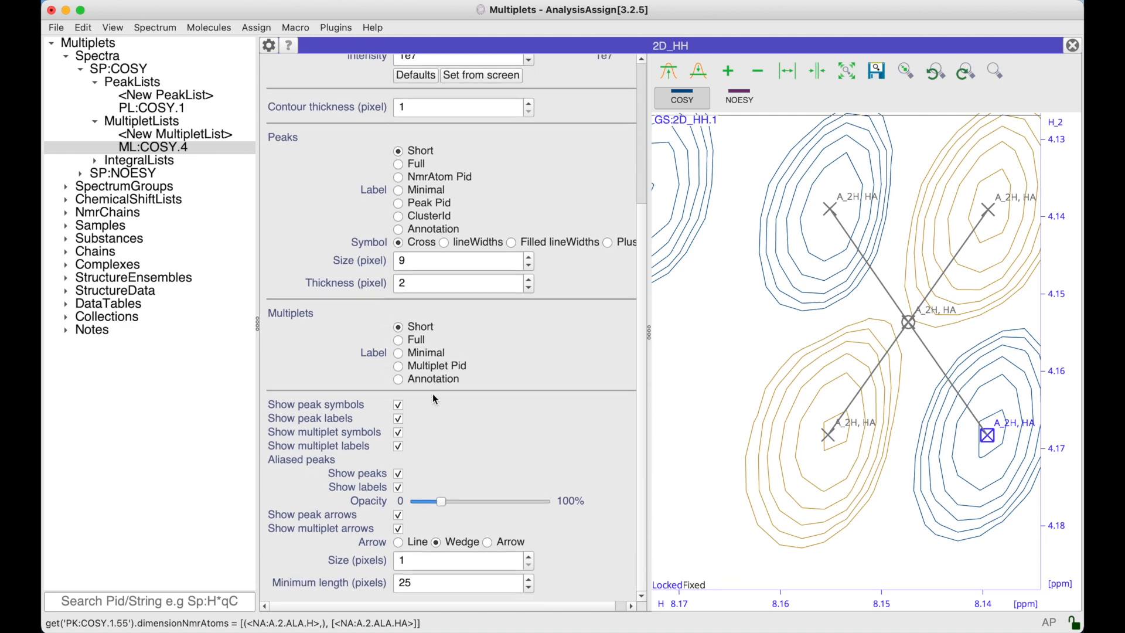
pyautogui.click(399, 433)
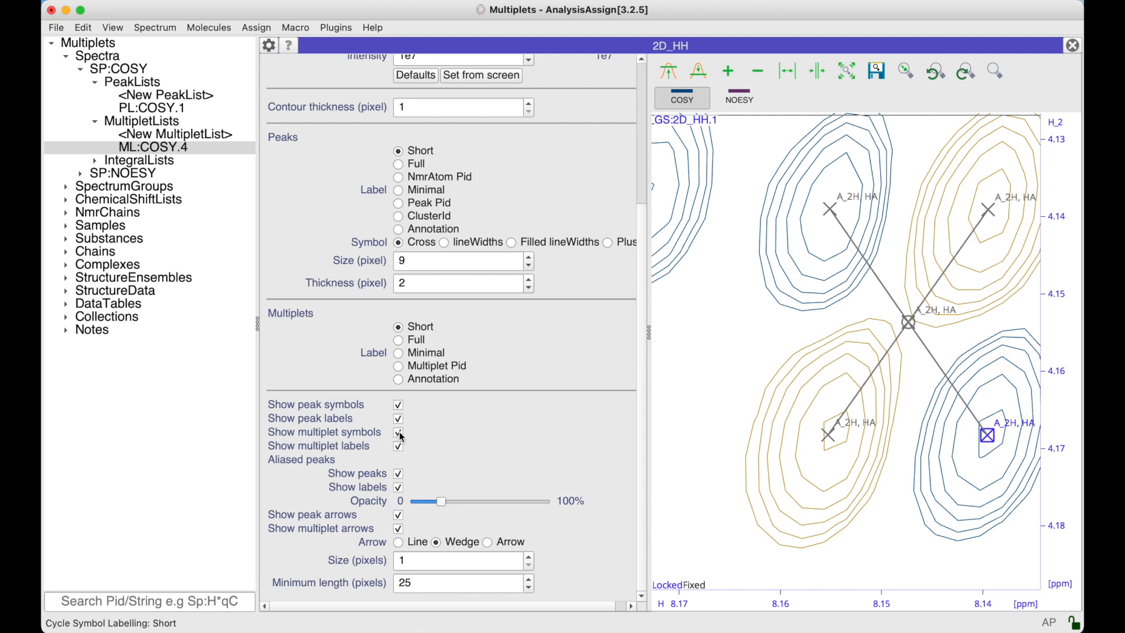
pyautogui.click(399, 447)
pyautogui.click(399, 448)
pyautogui.click(269, 47)
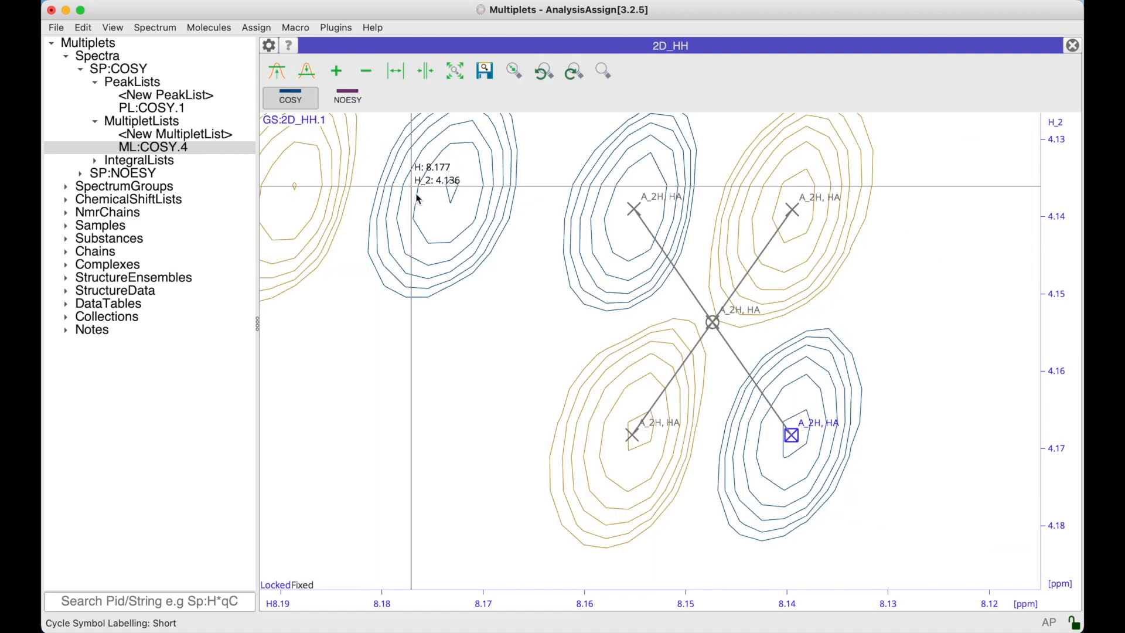
# Select the assigned multiplet together with all its peaks and clear the selection.
pyautogui.scroll(-2, 545, 298)
pyautogui.scroll(-3, 545, 299)
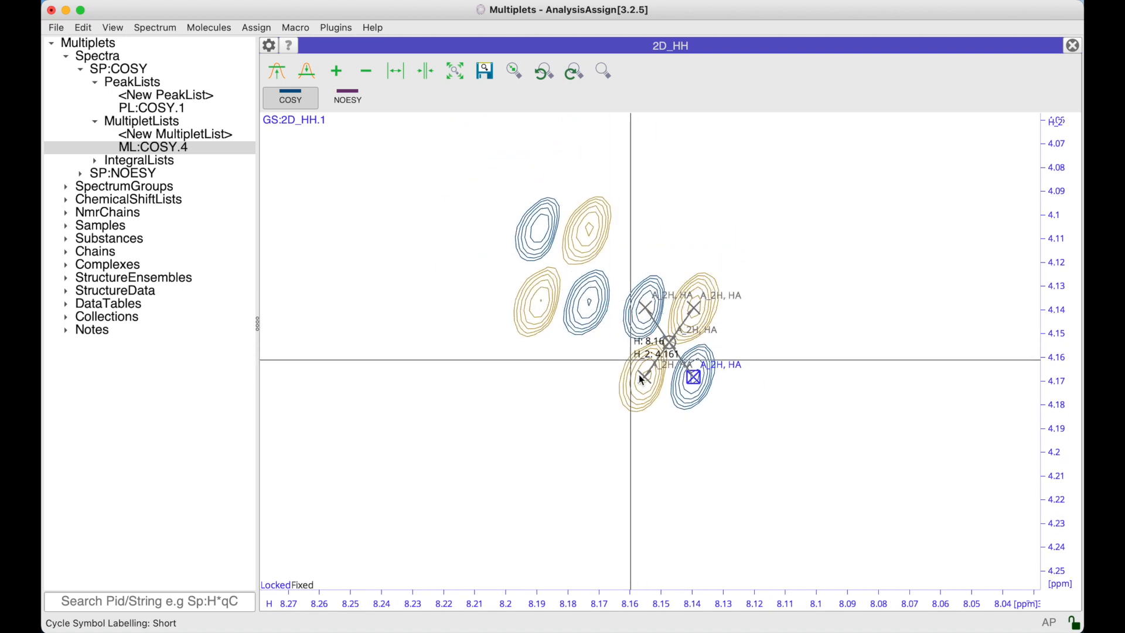
pyautogui.doubleClick(669, 342)
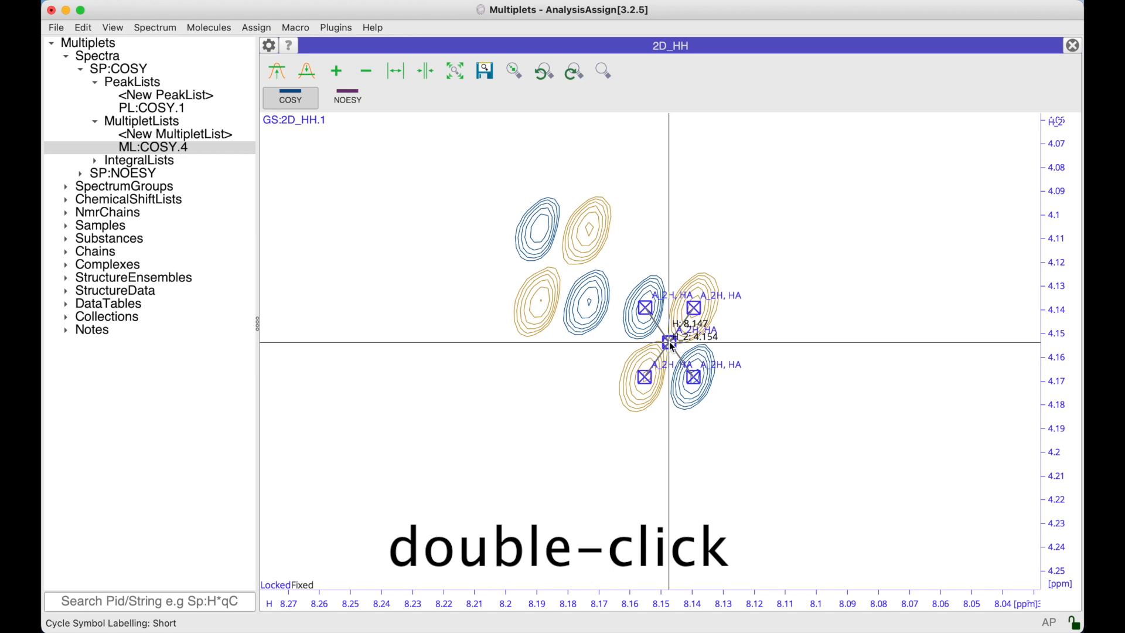
pyautogui.click(687, 342)
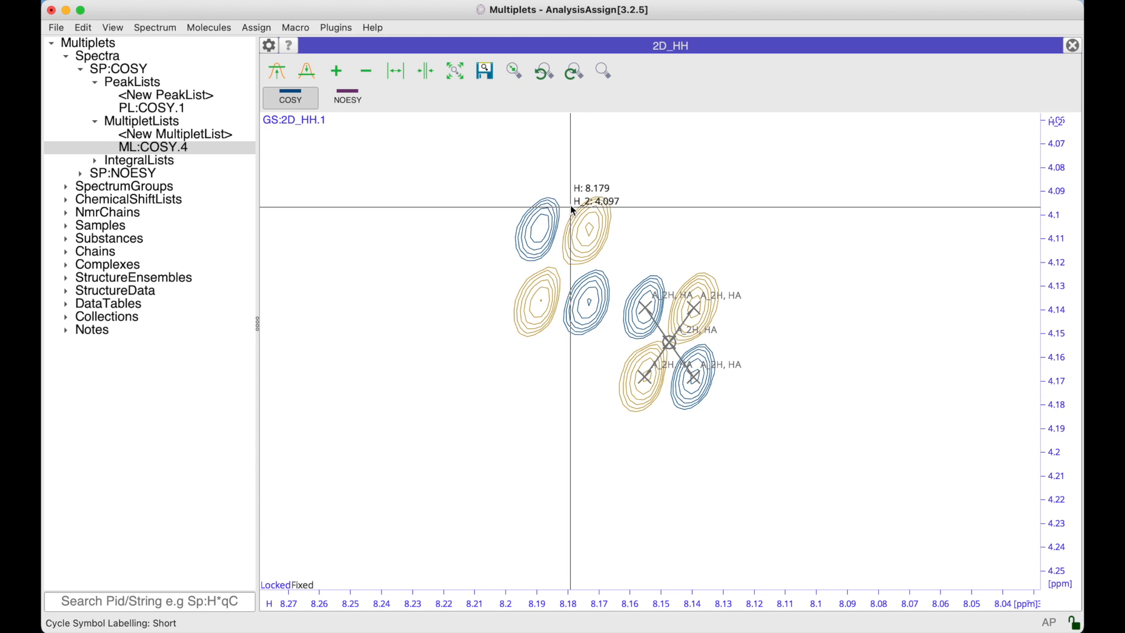
# Pick the peaks of the upper-left COSY cluster as two vertical pairs and group each pair into its own multiplet.
pyautogui.moveTo(571, 206); pyautogui.dragTo(607, 326)
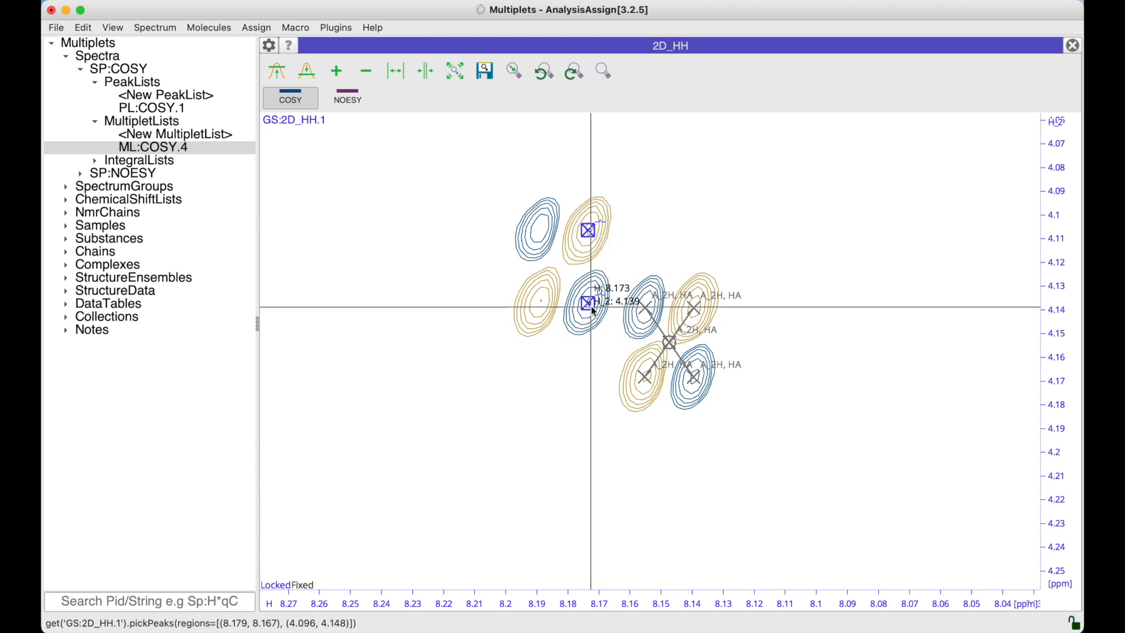
pyautogui.press('m')
pyautogui.click(516, 208)
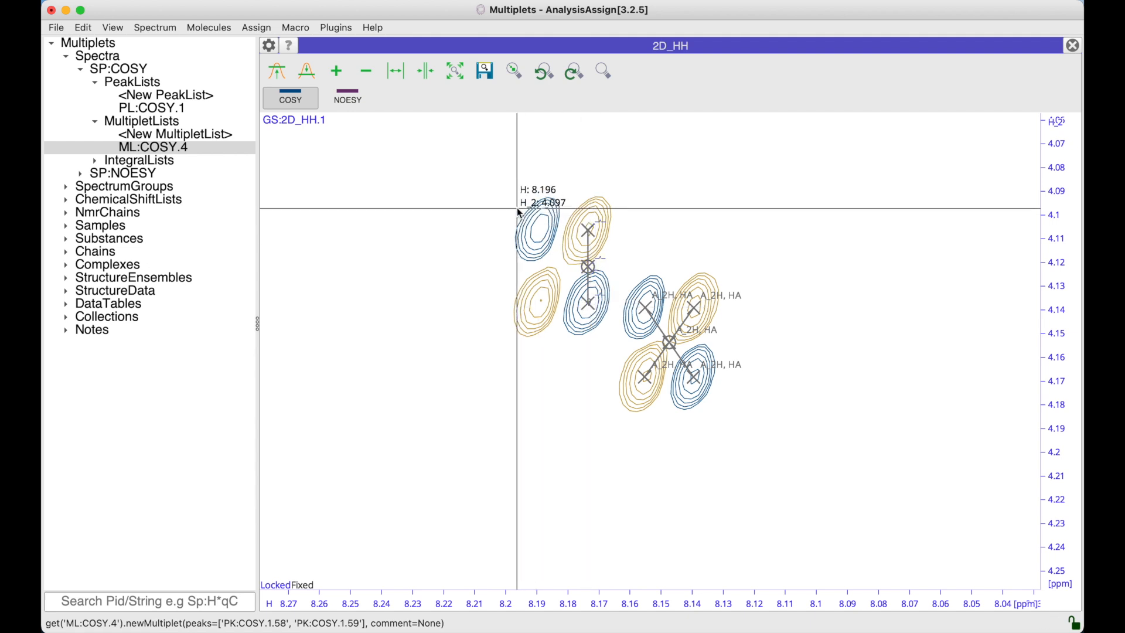
pyautogui.moveTo(517, 209); pyautogui.dragTo(552, 321)
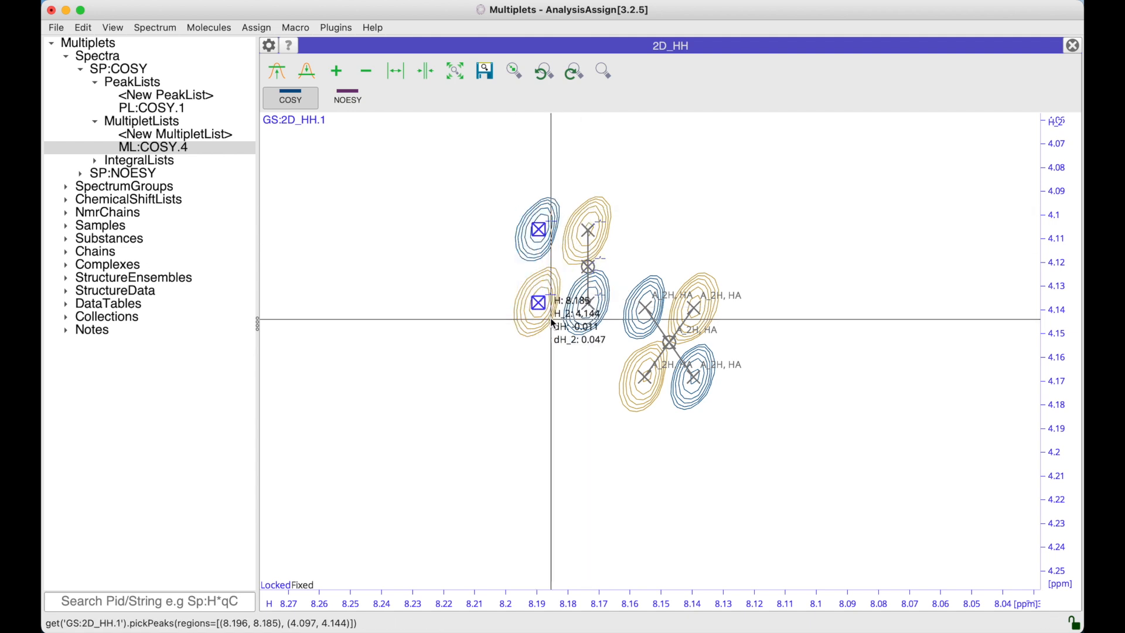
pyautogui.press('m')
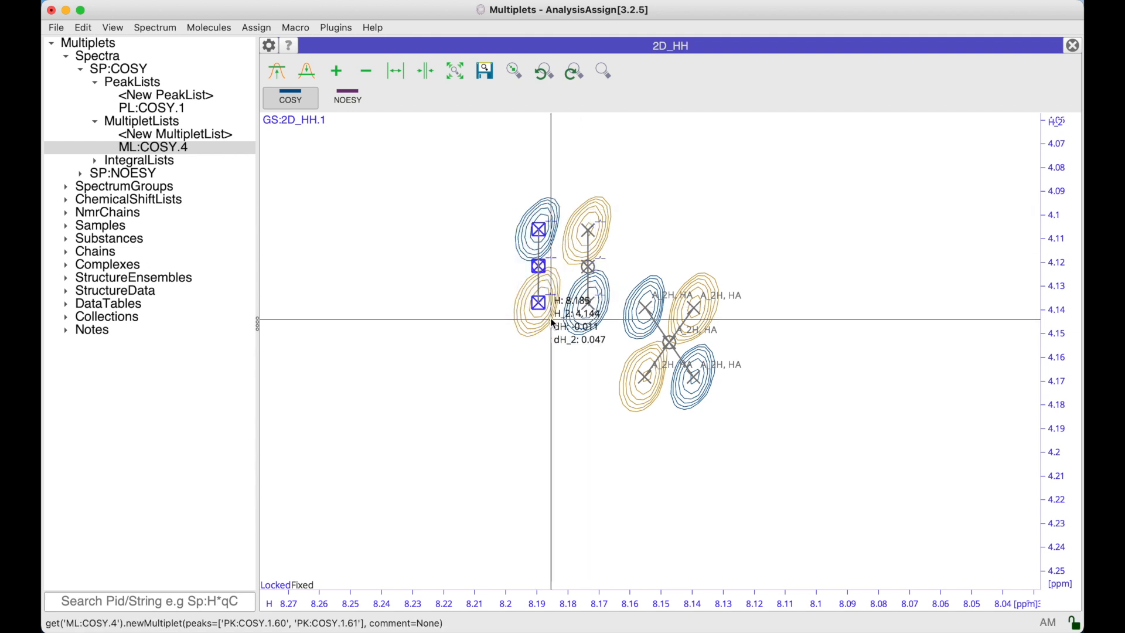
# Merge the two vertical-pair multiplets of the upper-left cluster into one and undo the merge.
pyautogui.rightClick(588, 267)
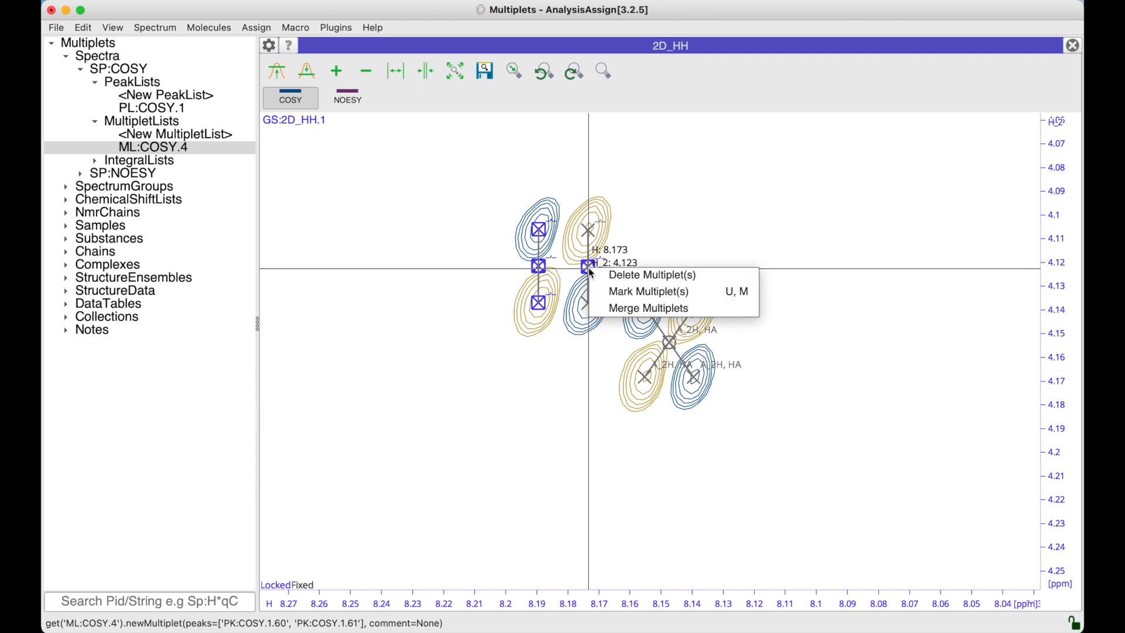
pyautogui.click(622, 310)
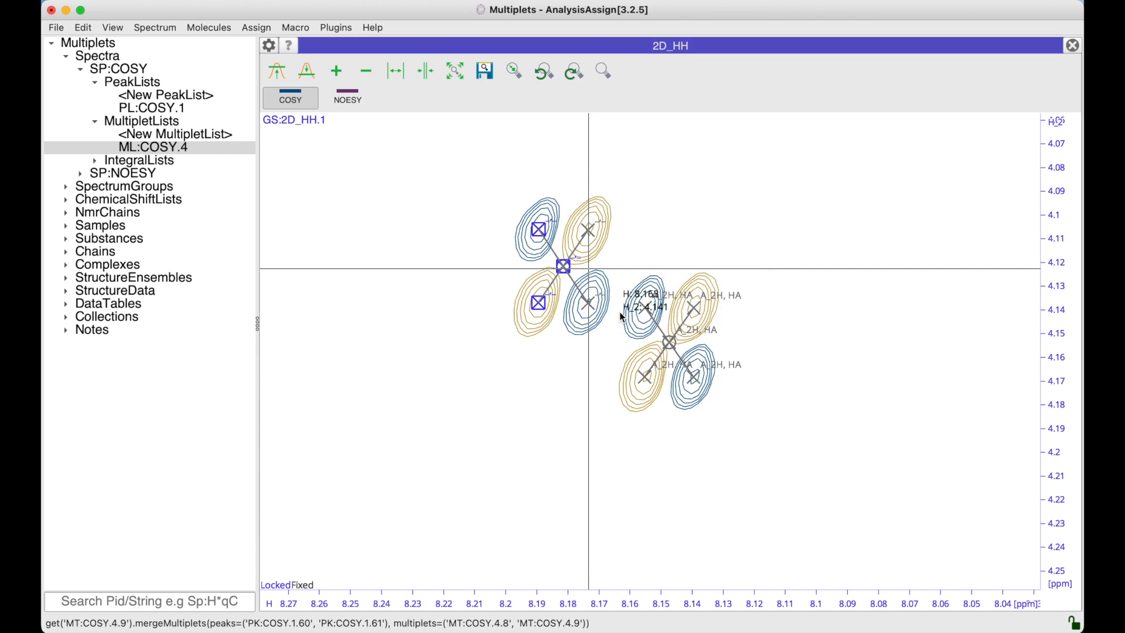
pyautogui.hotkey('ctrl', 'z')
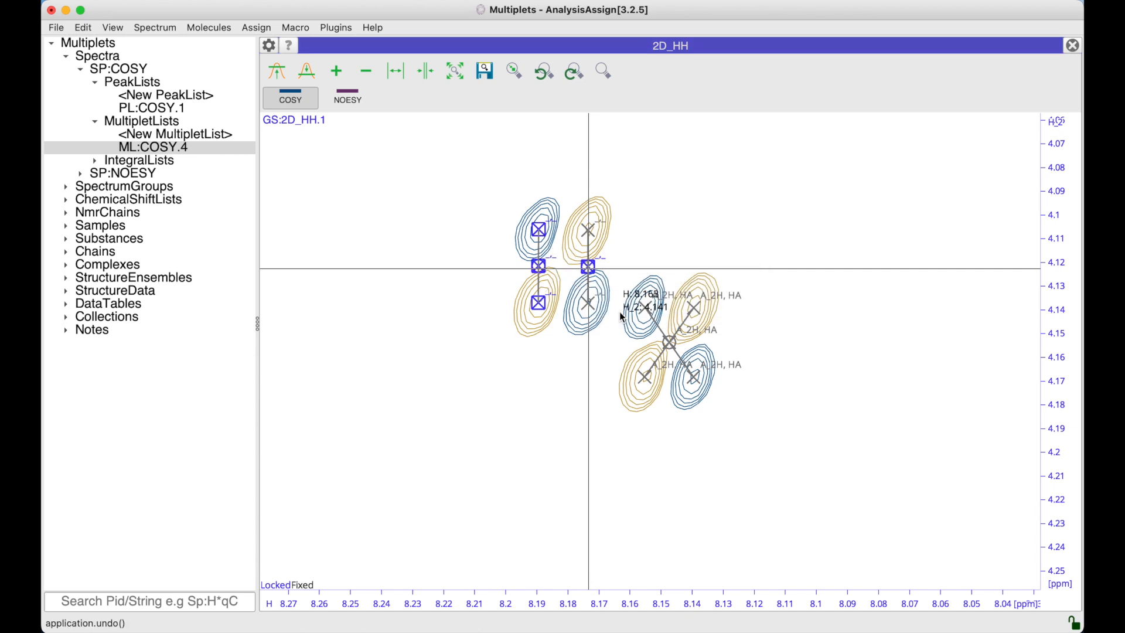
# Undo the grouping of the left vertical peak pair and merge its two peaks into the right pair's multiplet in the upper-left COSY cluster.
pyautogui.hotkey('ctrl', 'z')
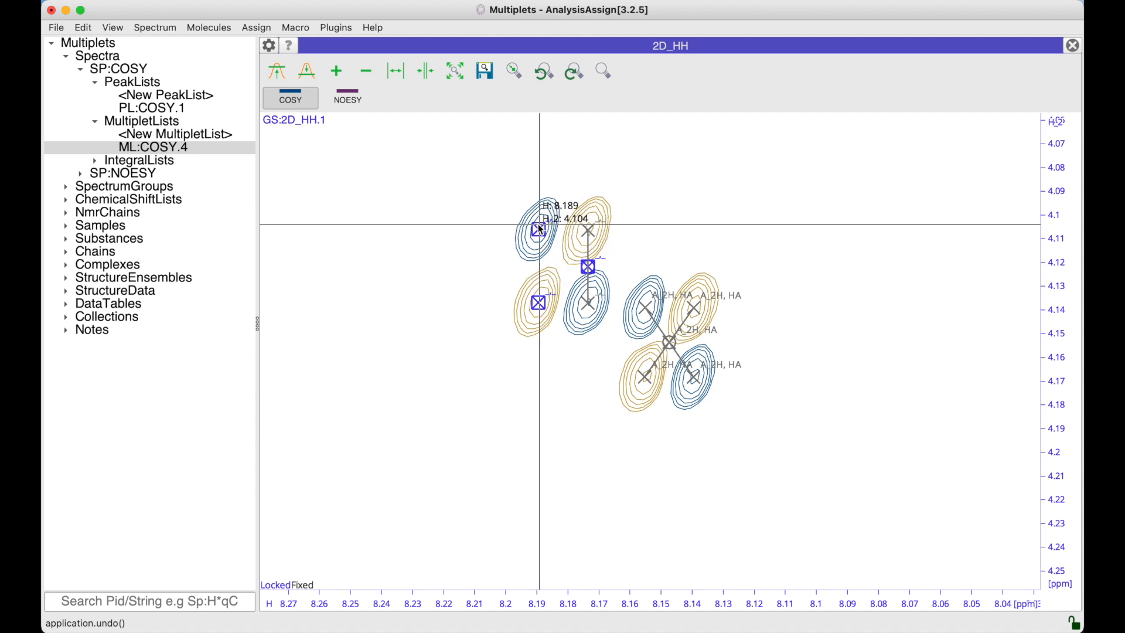
pyautogui.rightClick(587, 266)
pyautogui.click(632, 307)
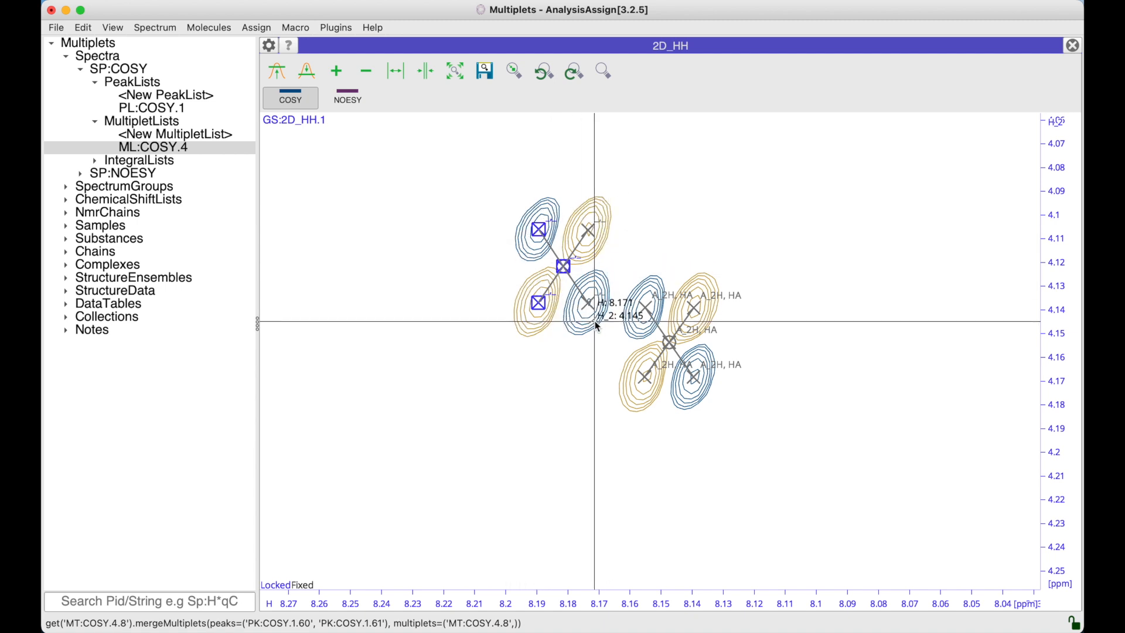
# Show the NOESY spectrum instead of COSY and set the default nD peak picker to PeakPicker2DMultiplets in the preferences.
pyautogui.click(348, 99)
pyautogui.click(286, 101)
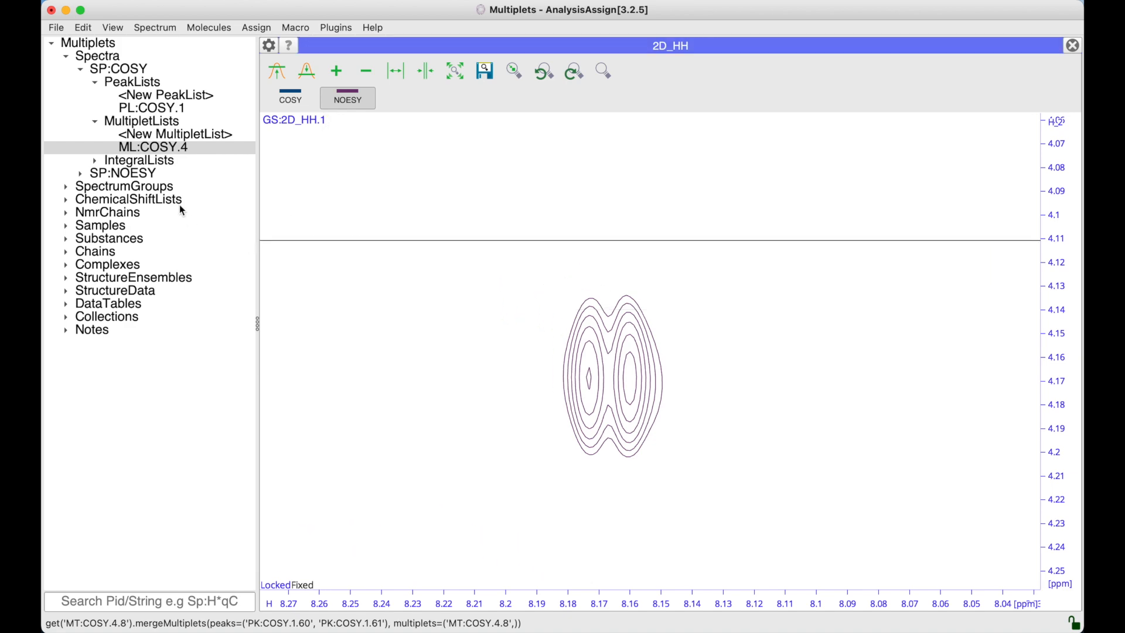
pyautogui.click(56, 27)
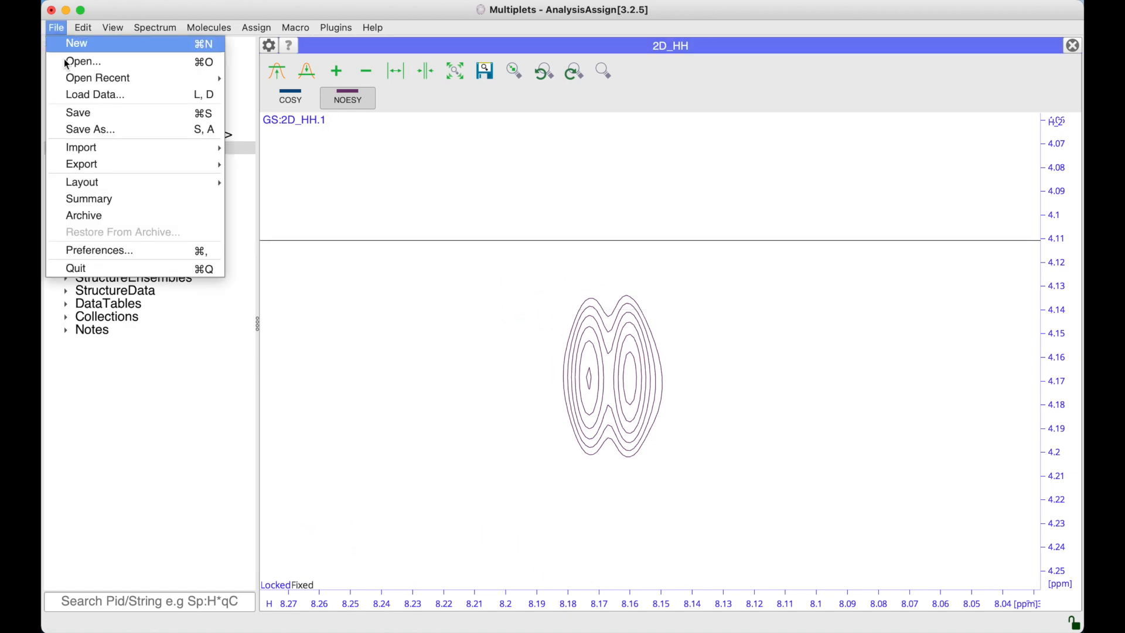
pyautogui.click(109, 251)
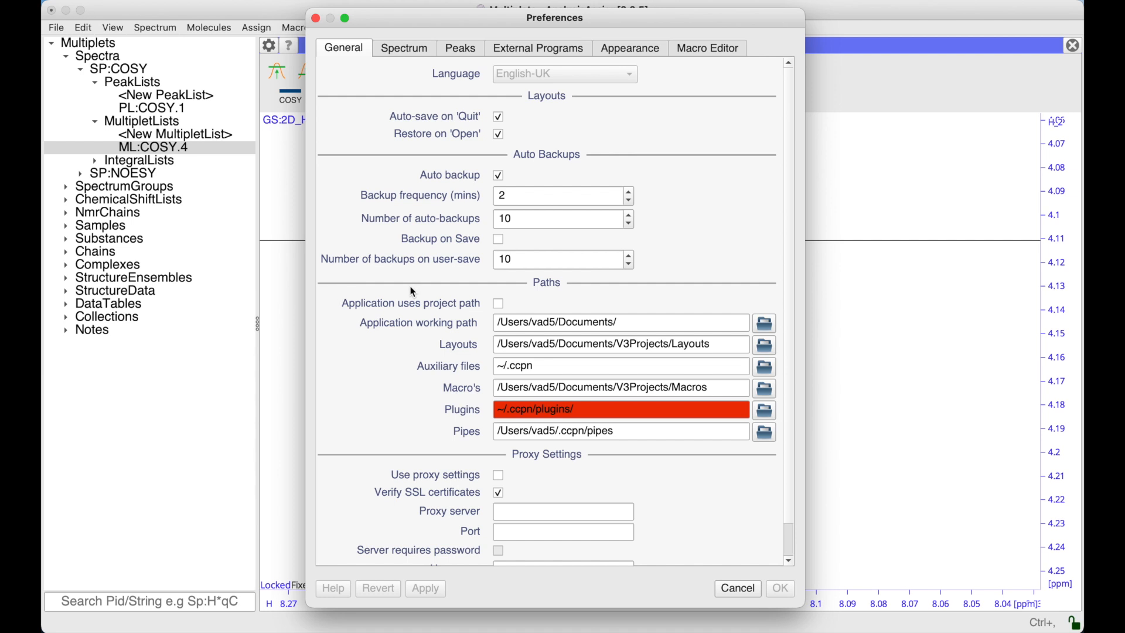
pyautogui.click(461, 48)
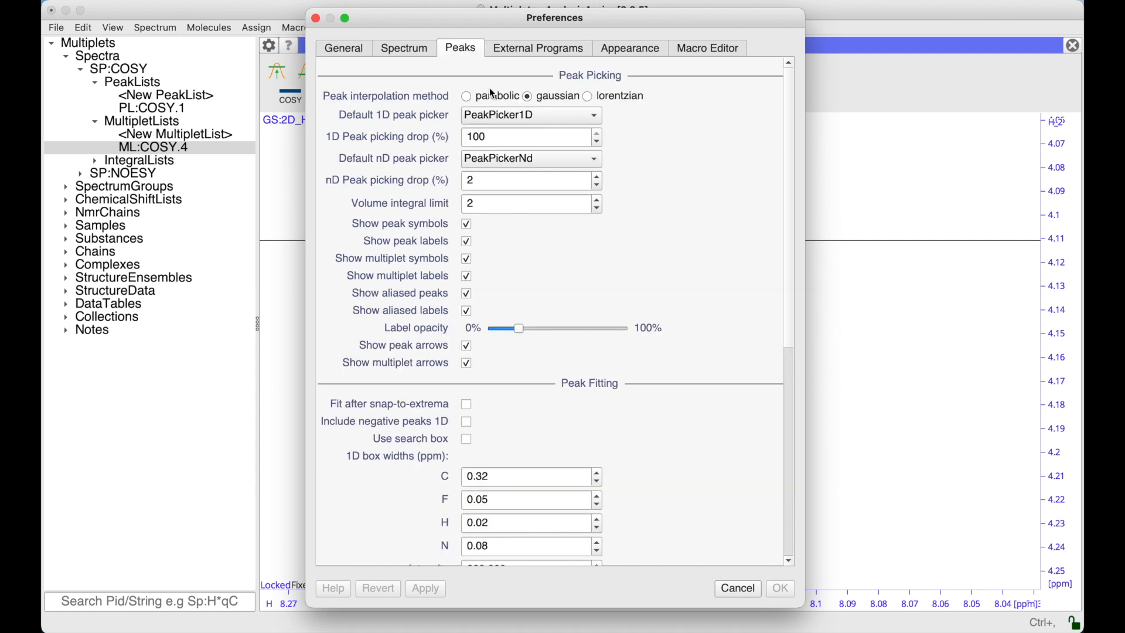
pyautogui.click(521, 160)
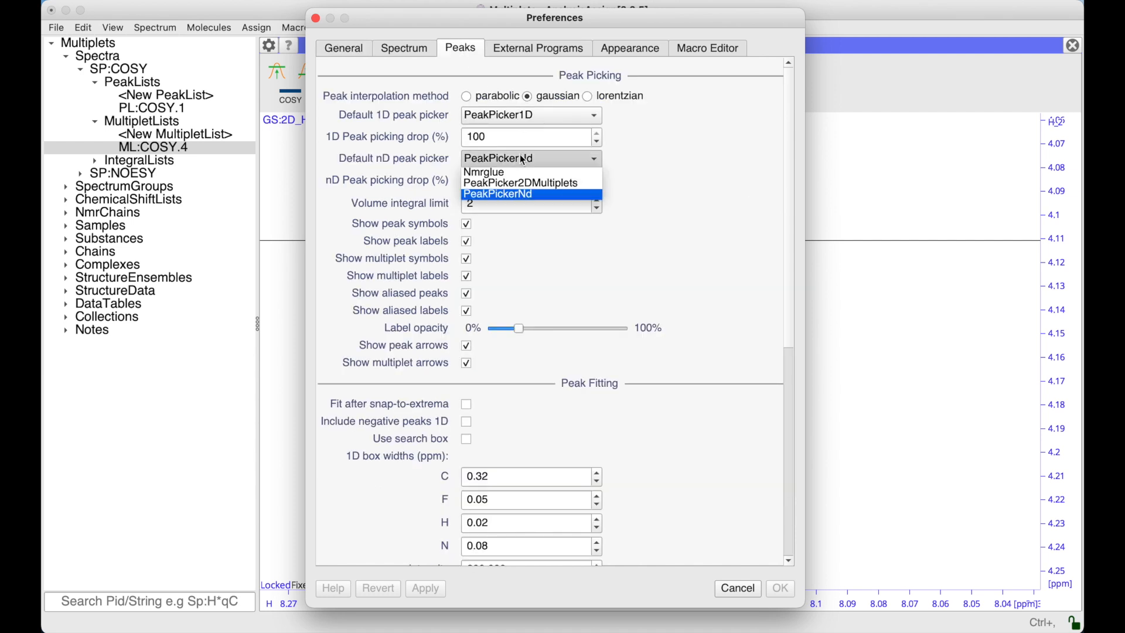
pyautogui.click(538, 183)
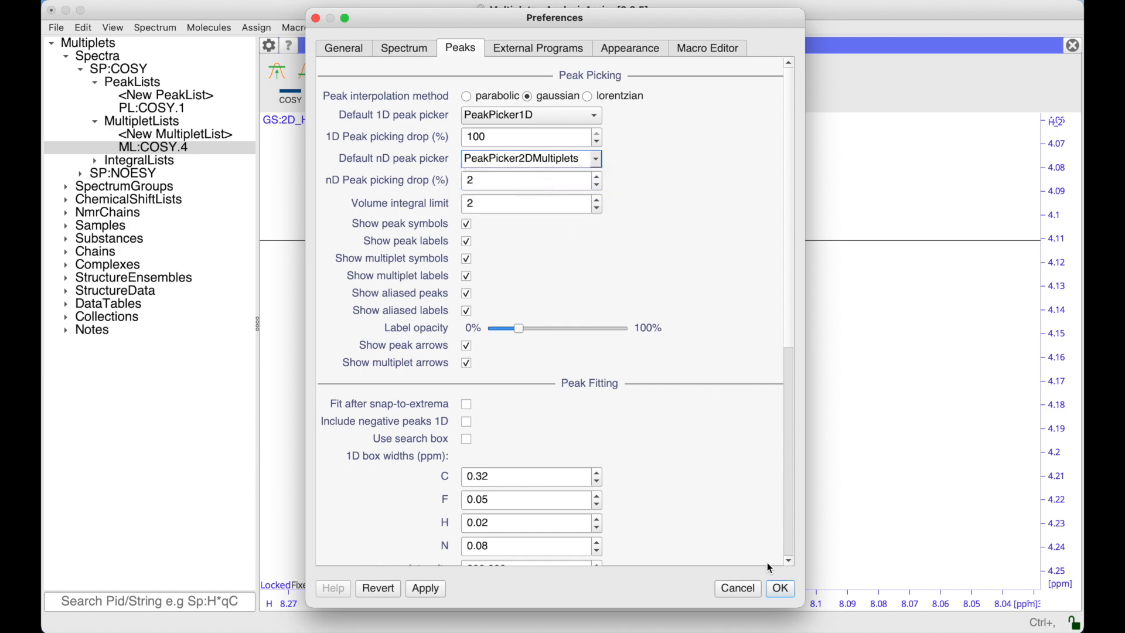
pyautogui.click(782, 589)
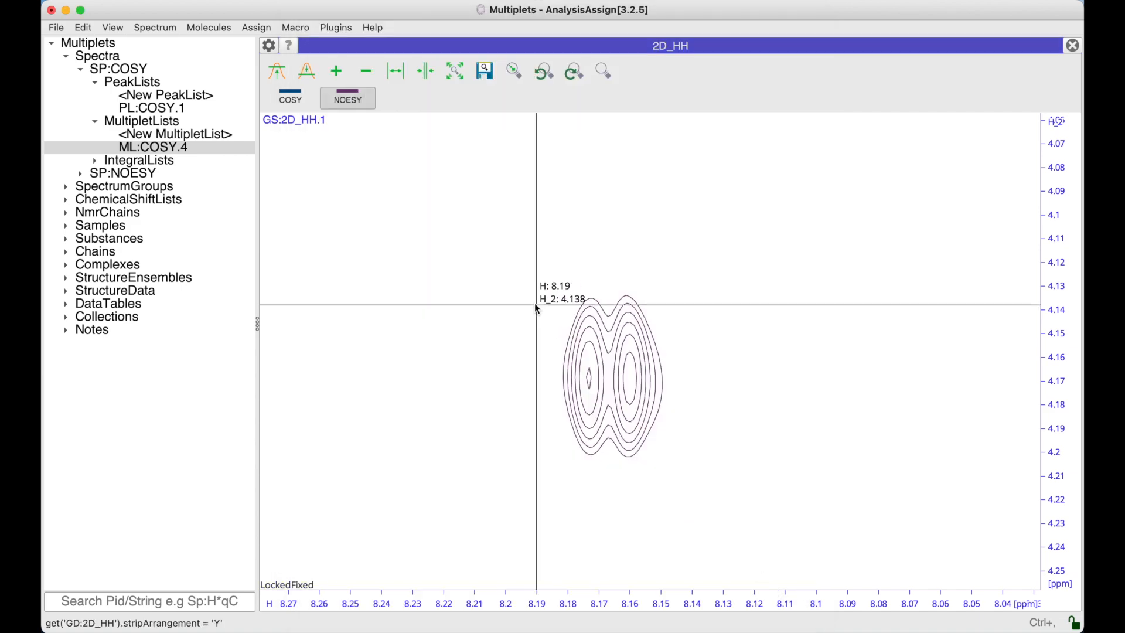
# Pick the NOESY doublet near 8.17/4.17 ppm and the single signal near 8.15/3.93 ppm, each within its own region.
pyautogui.moveTo(531, 299); pyautogui.dragTo(722, 485)
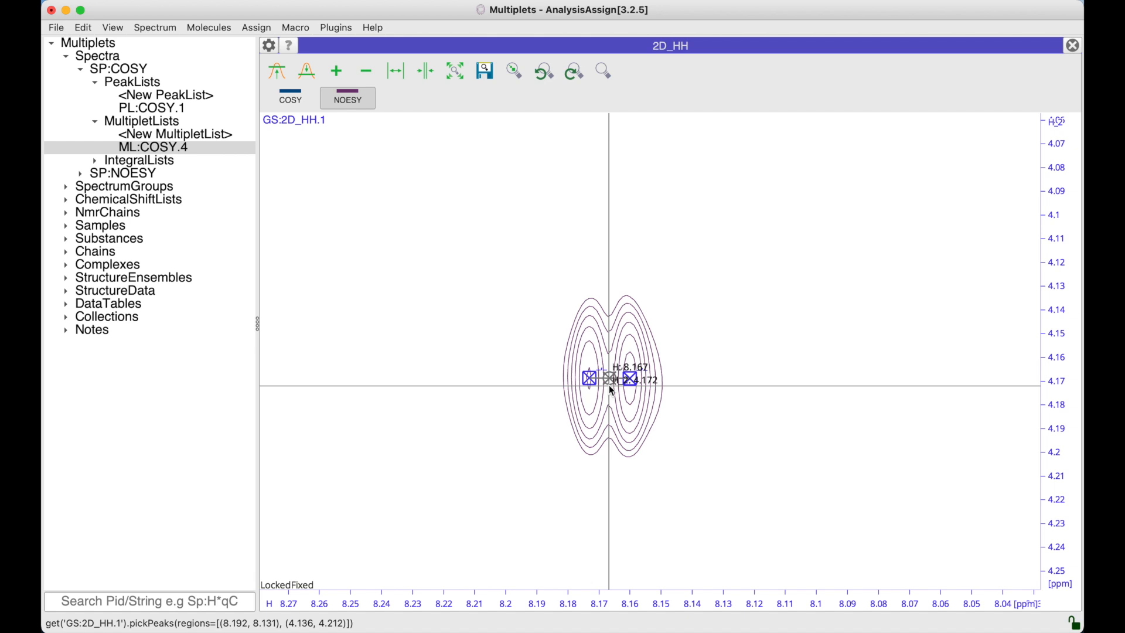
pyautogui.scroll(-5, 609, 384)
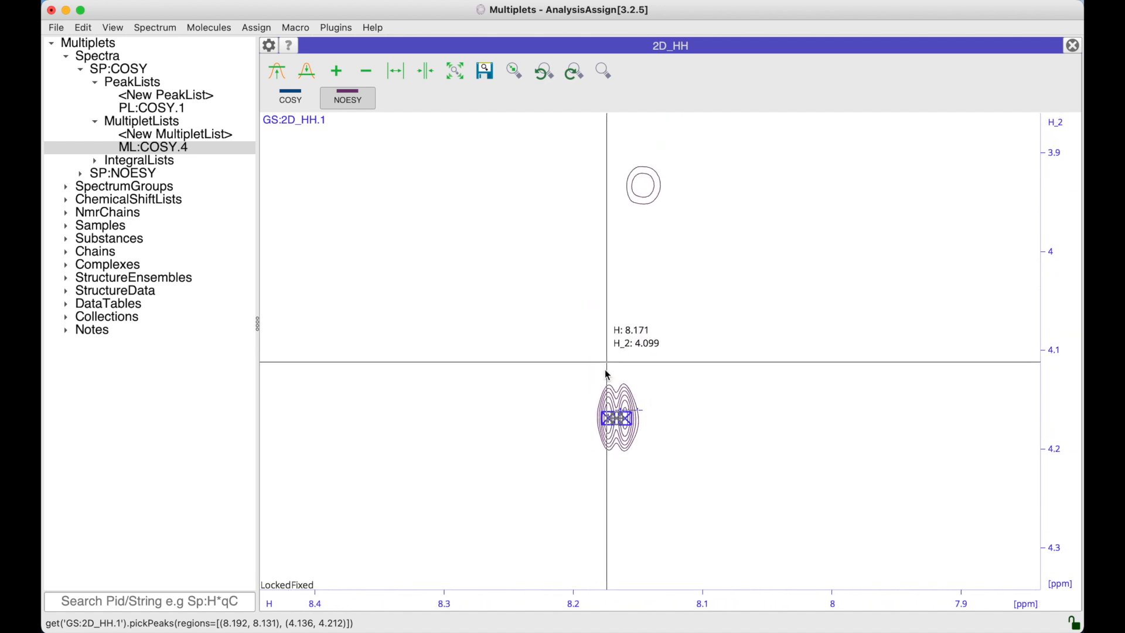
pyautogui.moveTo(617, 234); pyautogui.dragTo(599, 323)
pyautogui.moveTo(612, 224); pyautogui.dragTo(688, 290)
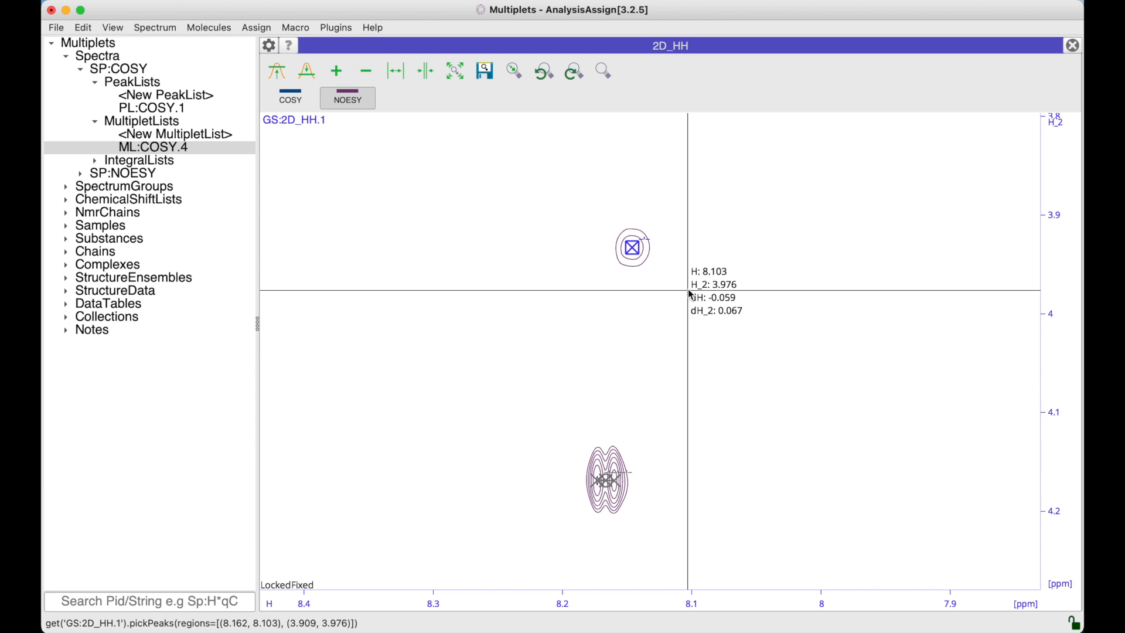